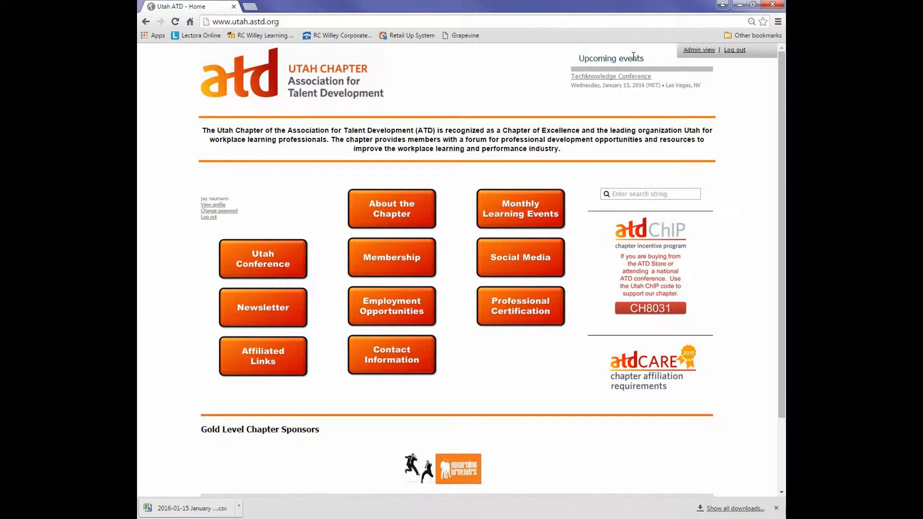
Step: Switch the site to admin view and open the January Chapter Learning Event's registrants, sorted by registrant name
left_click(702, 51)
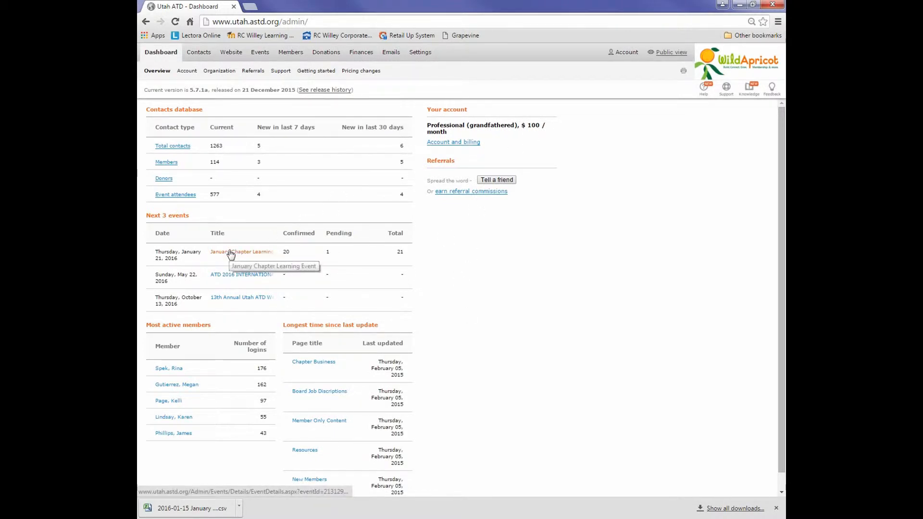
mouse_move(313, 55)
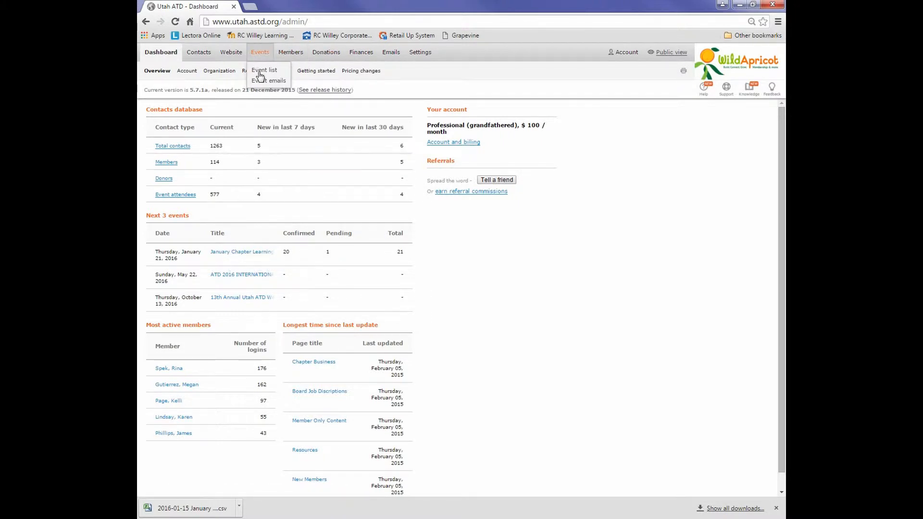
left_click(260, 73)
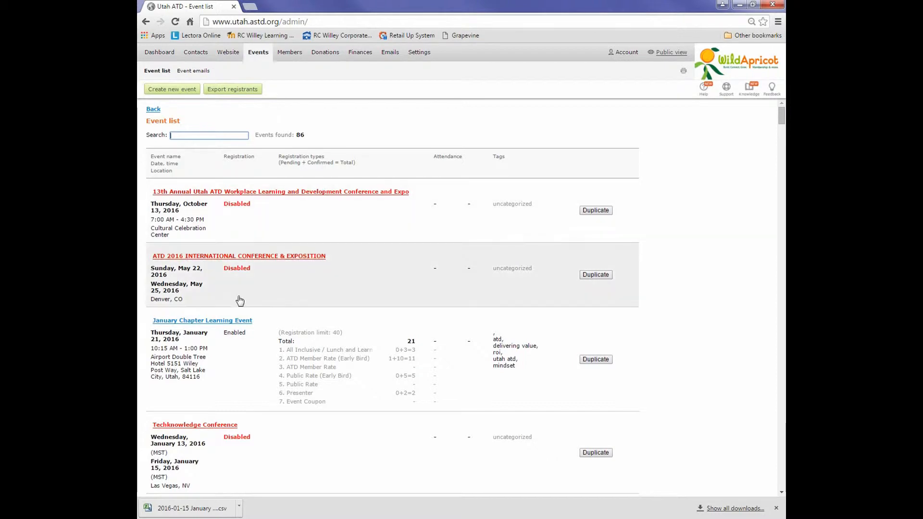
left_click(210, 325)
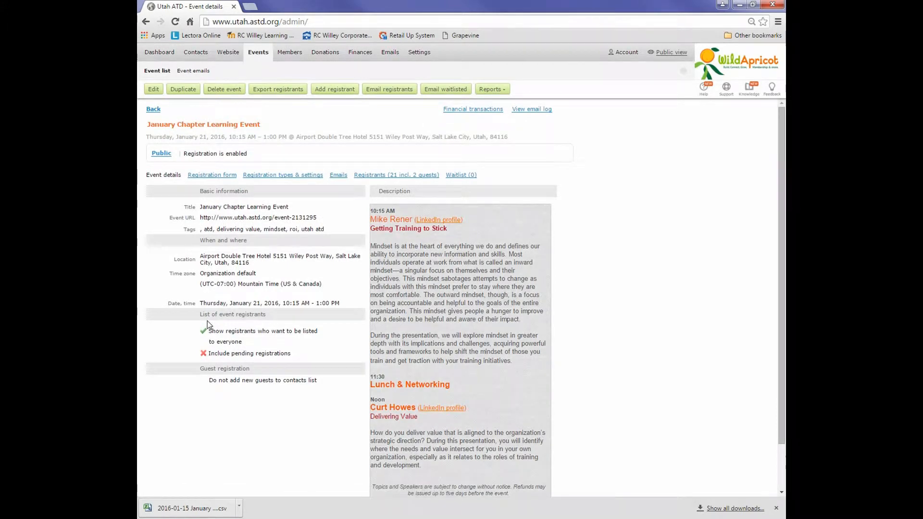
left_click(364, 176)
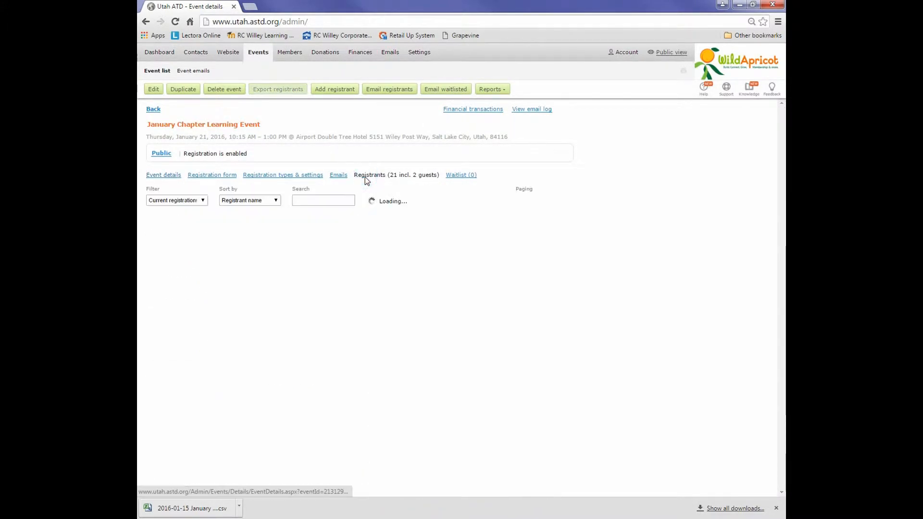
left_click(275, 200)
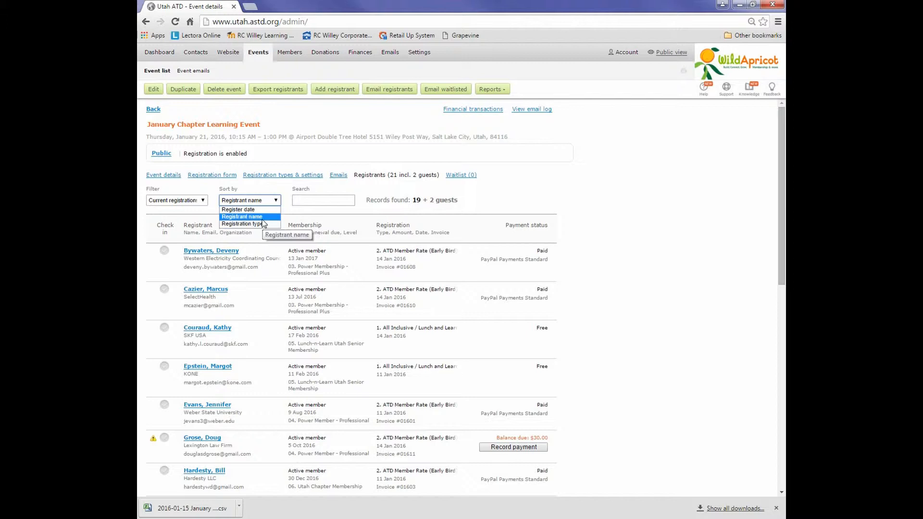
left_click(262, 222)
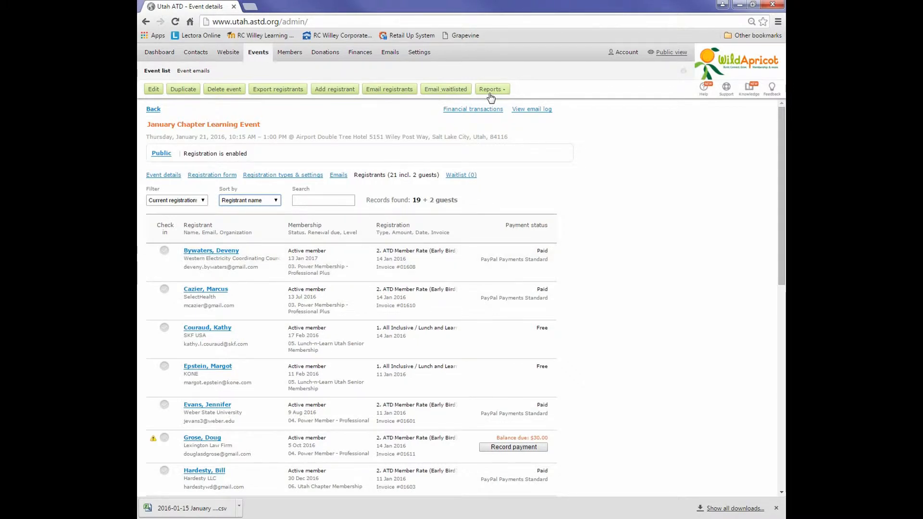
Step: Examine the event's attendance list report for memberships, registration types and amounts due, and return to the event details
left_click(490, 91)
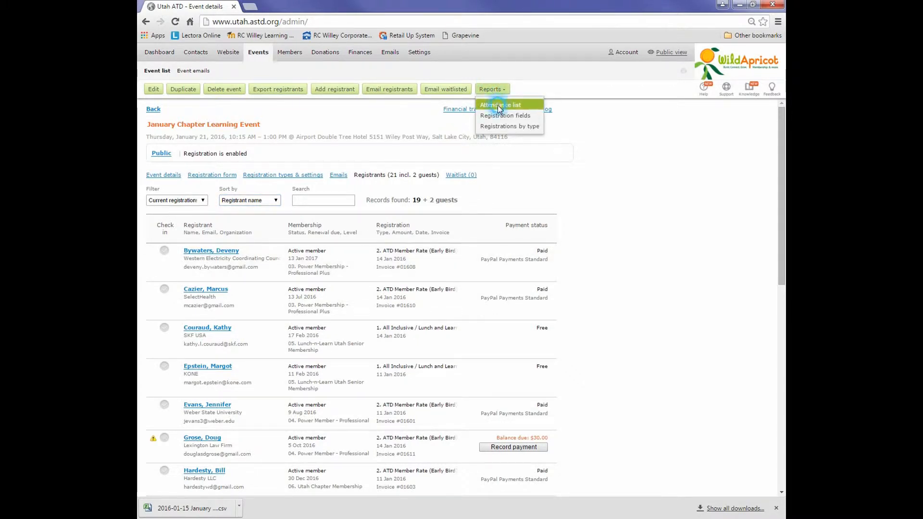
left_click(503, 105)
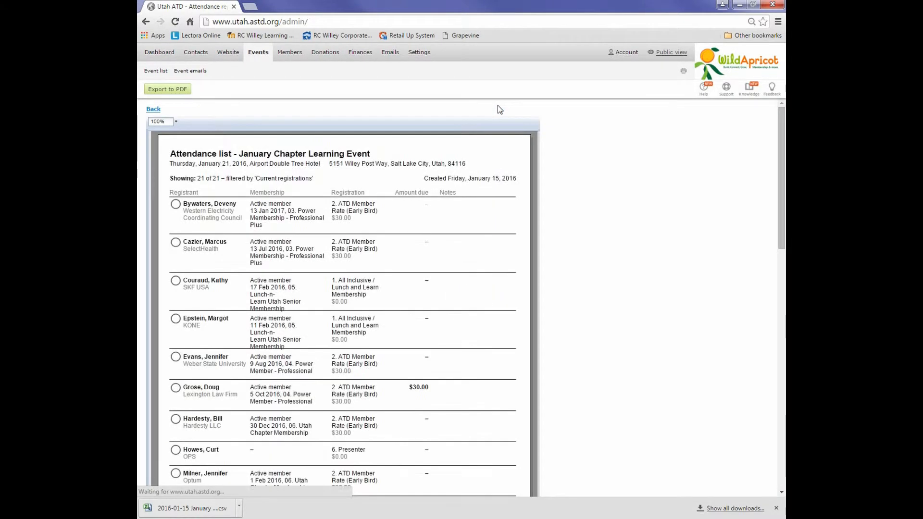
scroll(476, 278, "down", 3)
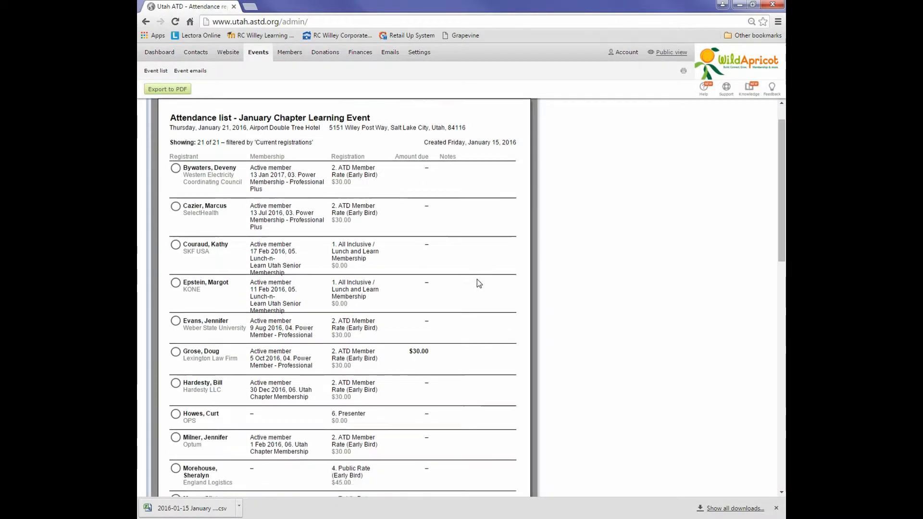
scroll(478, 280, "down", 15)
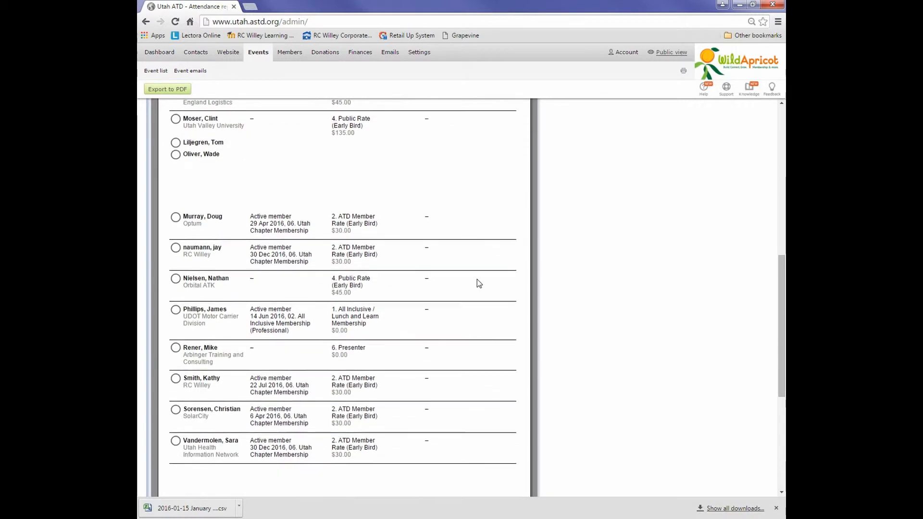
scroll(478, 283, "up", 15)
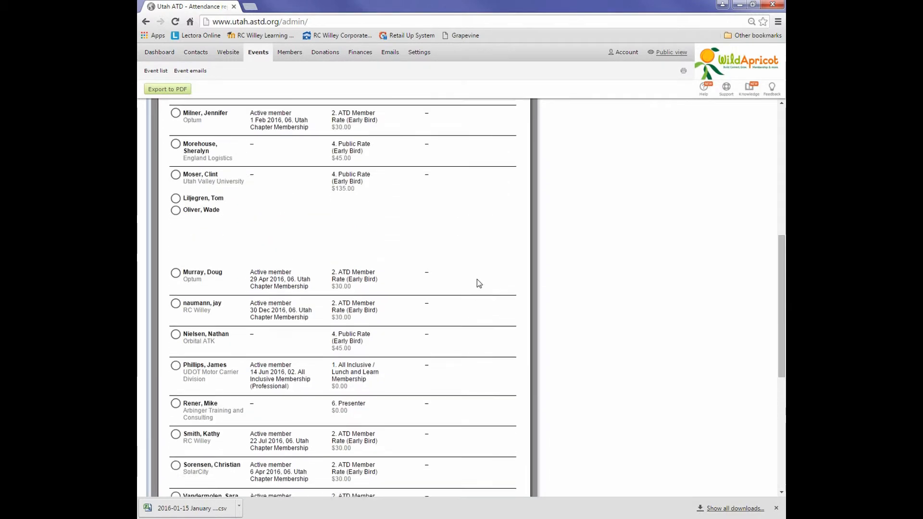
scroll(477, 280, "up", 3)
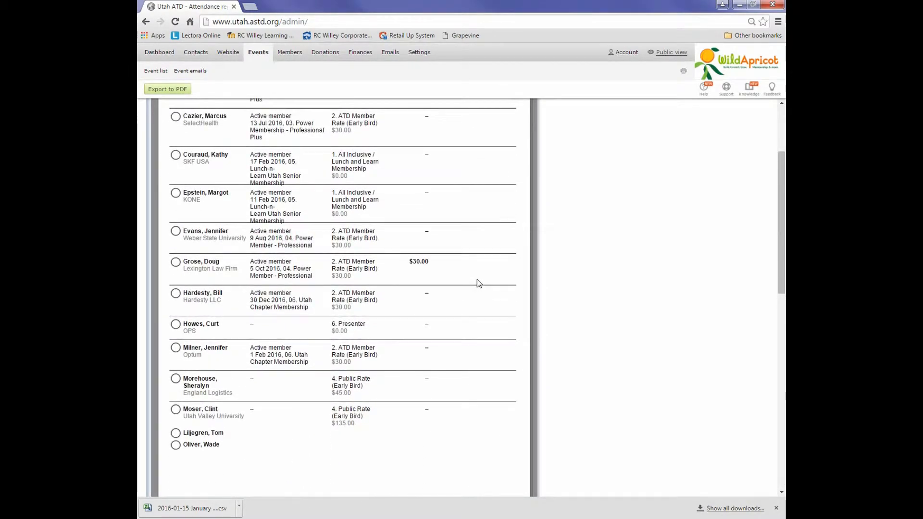
scroll(478, 283, "up", 2)
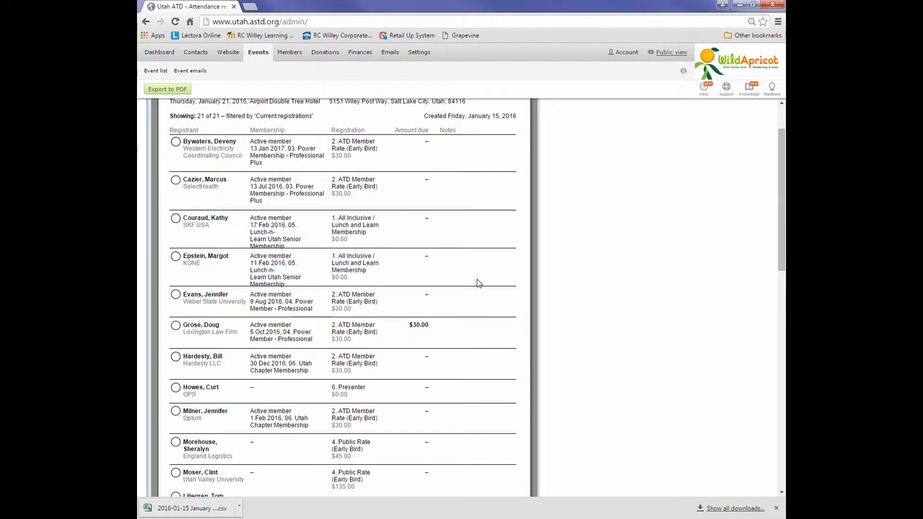
scroll(478, 283, "up", 1)
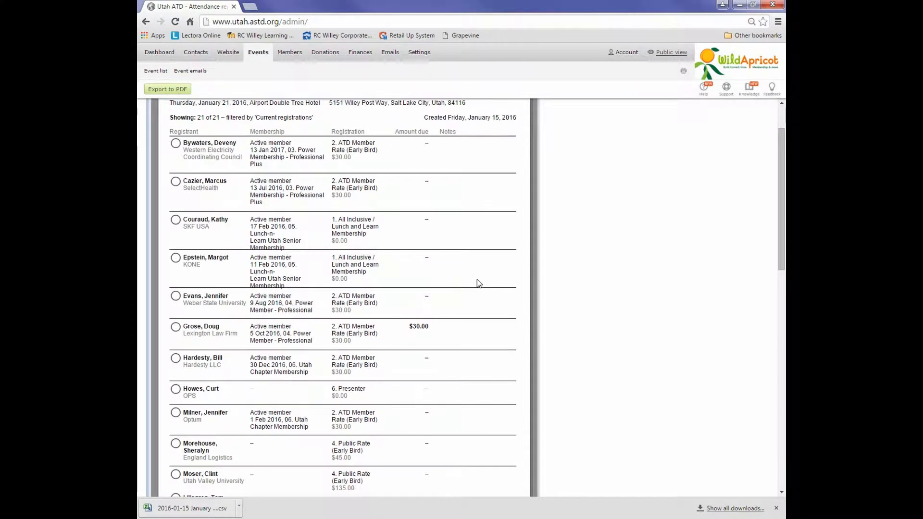
scroll(478, 282, "up", 1)
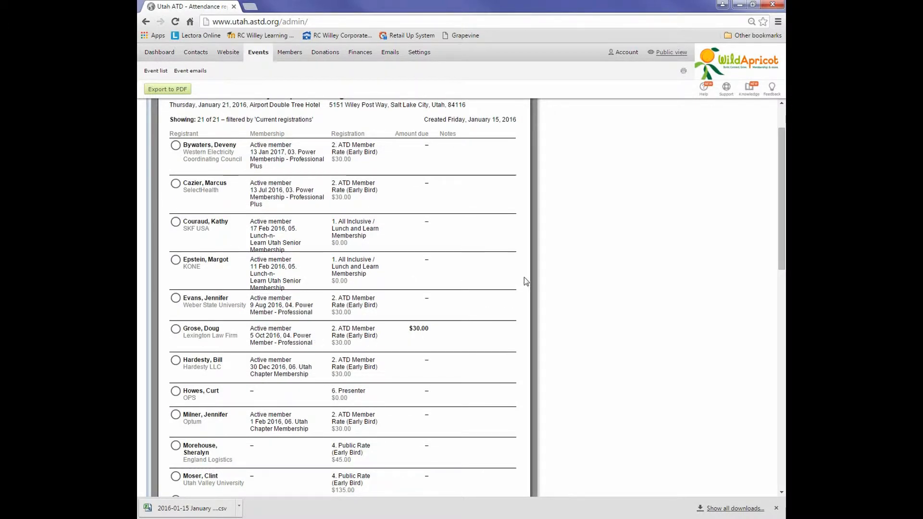
scroll(522, 258, "down", 1)
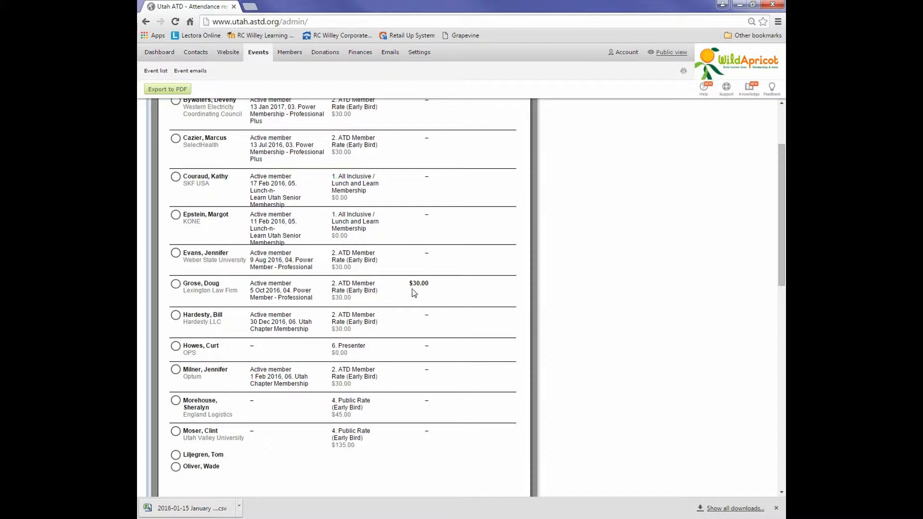
scroll(440, 290, "up", 3)
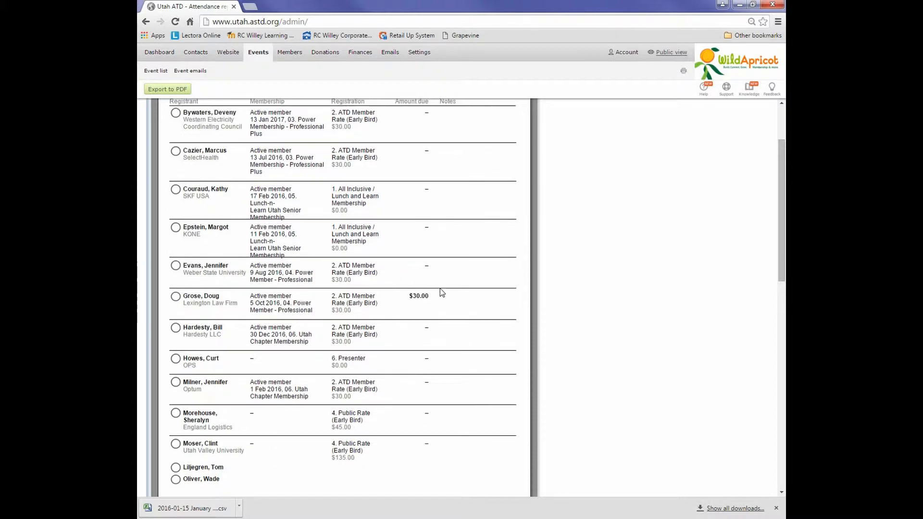
mouse_move(159, 52)
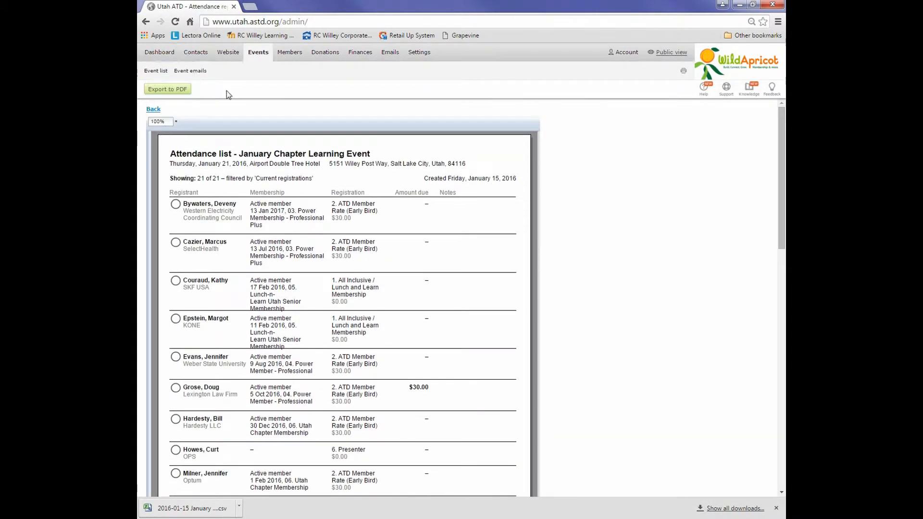
left_click(154, 108)
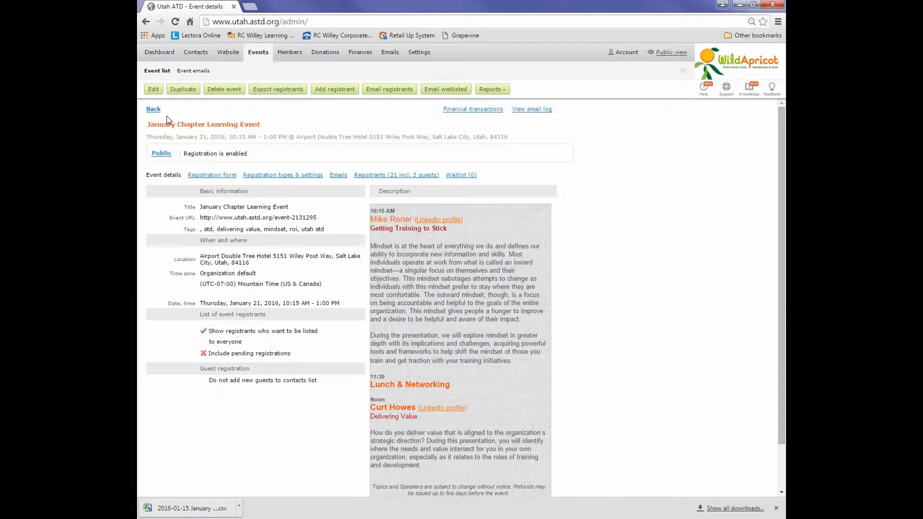
Step: Export the event's registrants as CSV with first name, last name, organization and member fields, and open the file in Excel
left_click(379, 175)
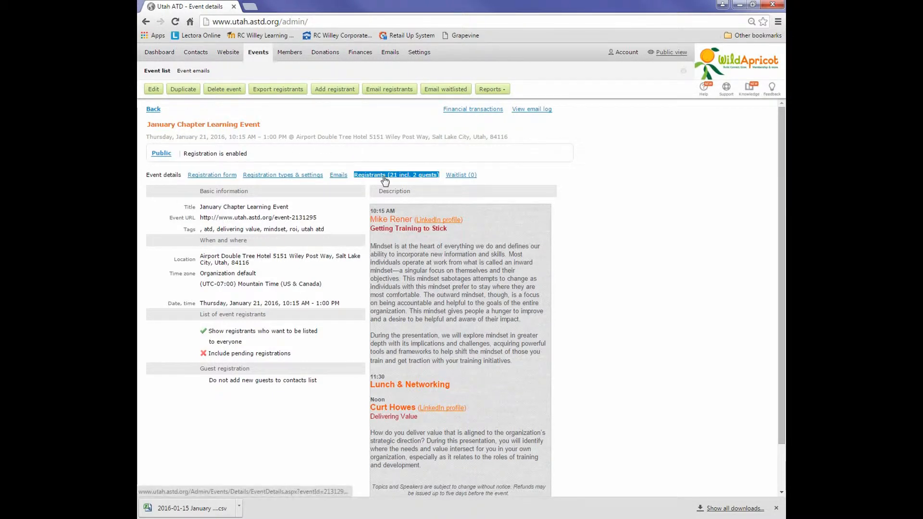
left_click(279, 90)
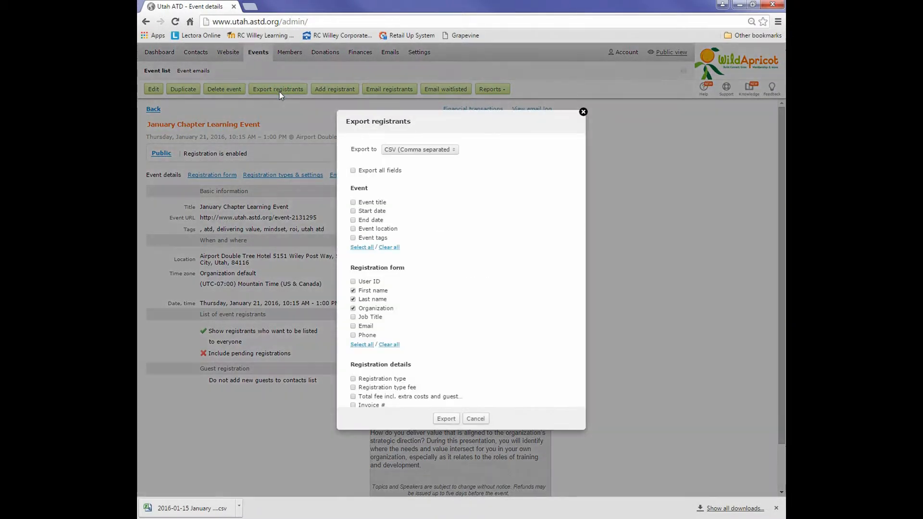
scroll(497, 200, "down", 3)
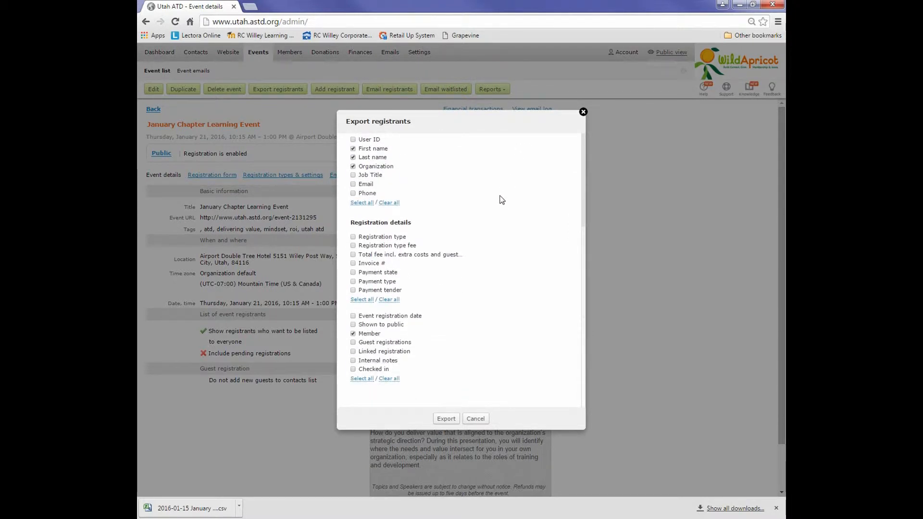
scroll(500, 199, "up", 3)
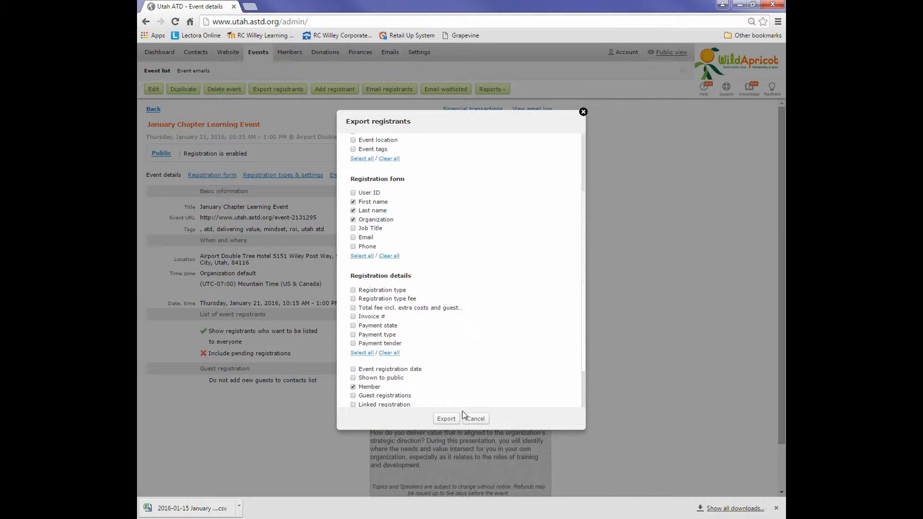
left_click(446, 419)
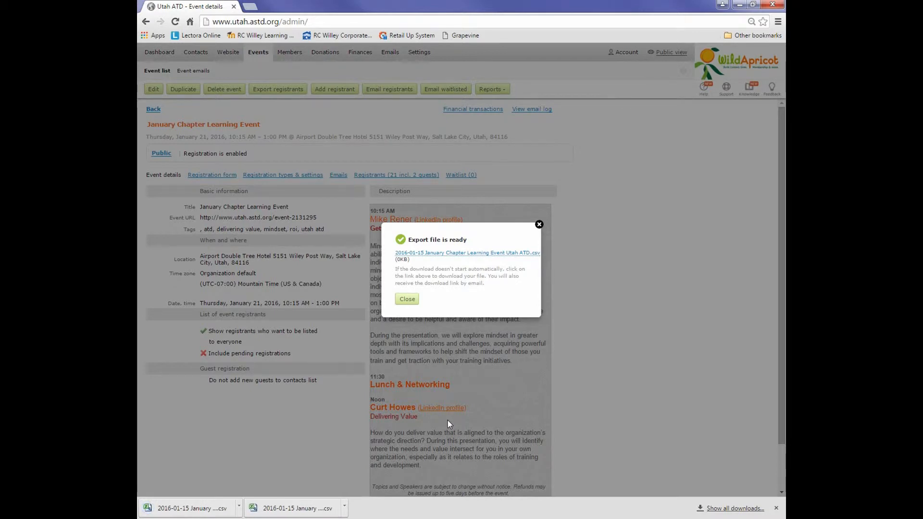
left_click(407, 299)
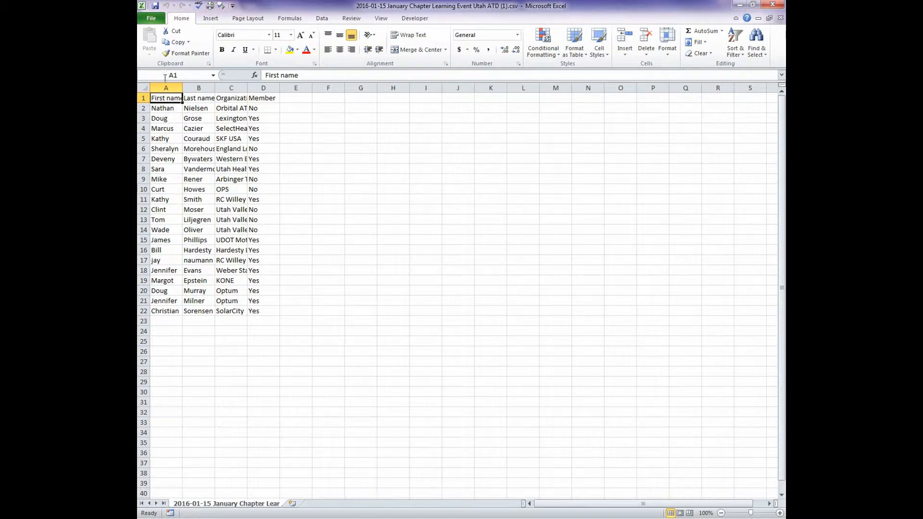
Step: Auto-fit the width of all columns in the exported registrant sheet
left_click(146, 88)
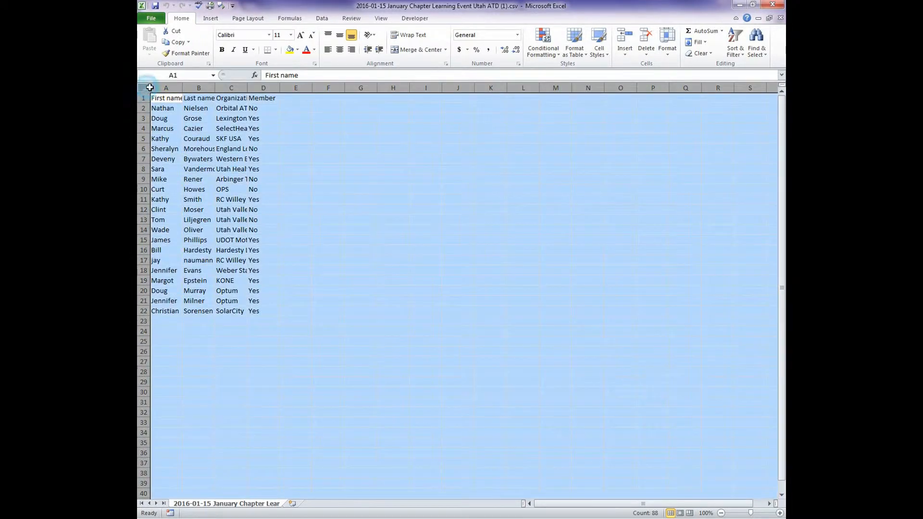
double_click(183, 88)
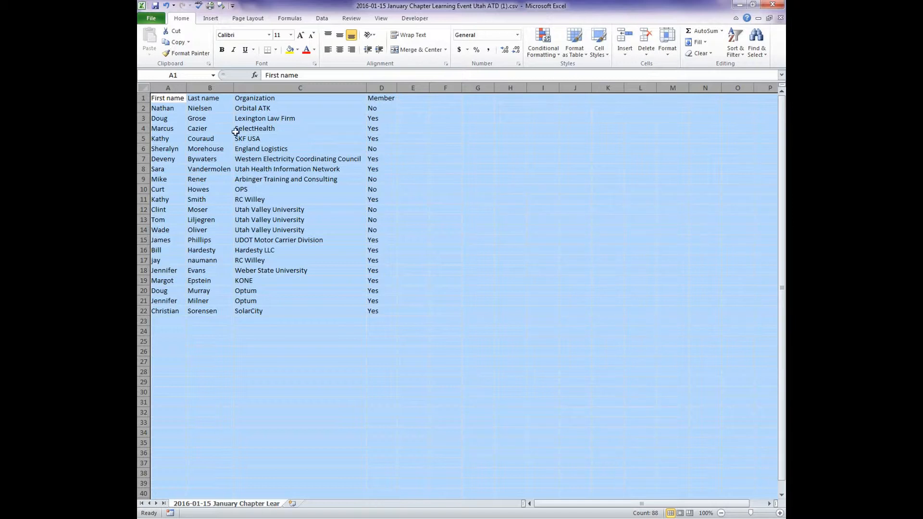
Step: Delete the Utah Health Information Network row, the RC Willey registrant in row 10, and the Hardesty LLC row
left_click(142, 169)
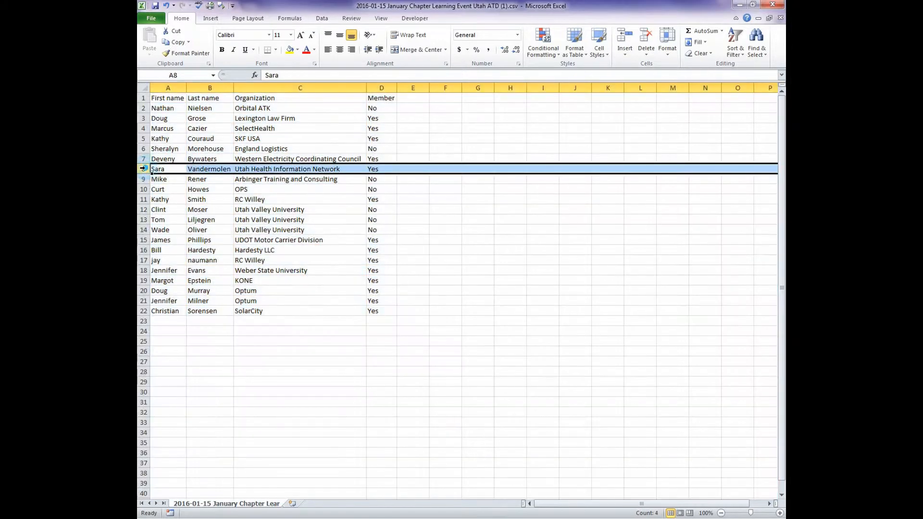
right_click(142, 169)
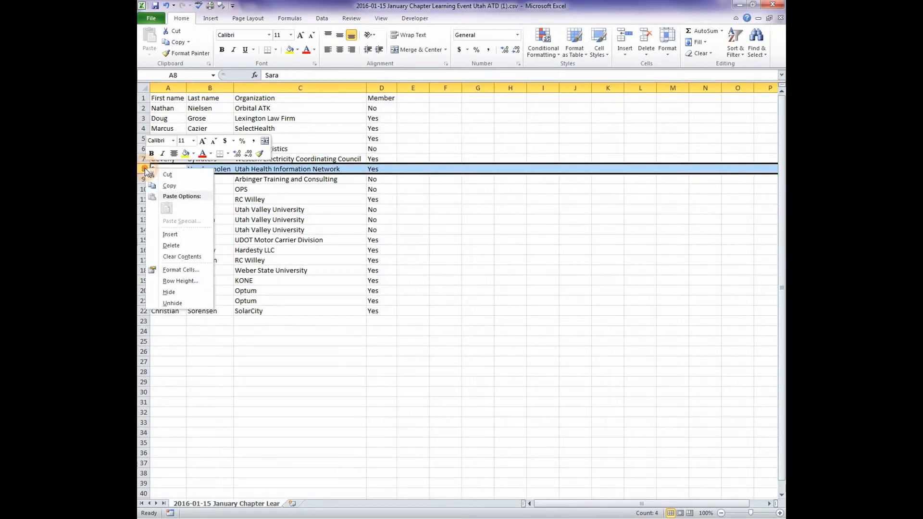
left_click(172, 245)
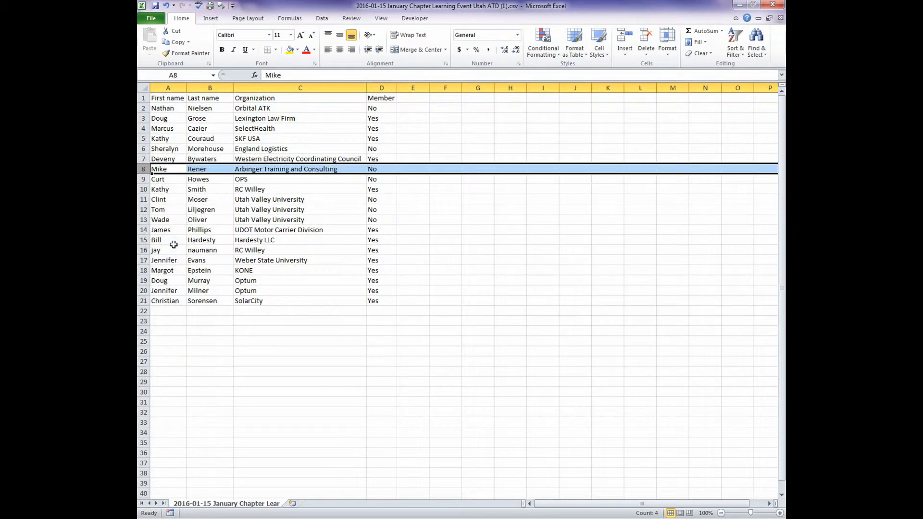
left_click(142, 189)
right_click(143, 188)
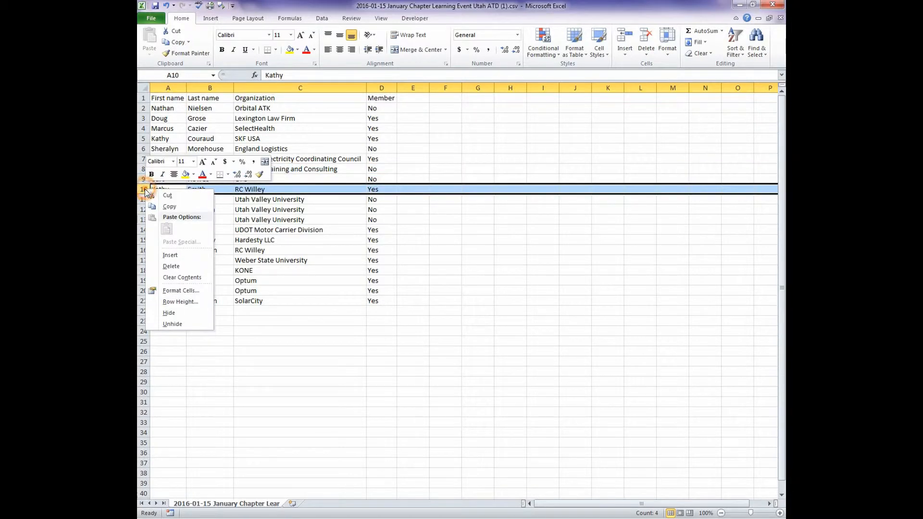
left_click(170, 262)
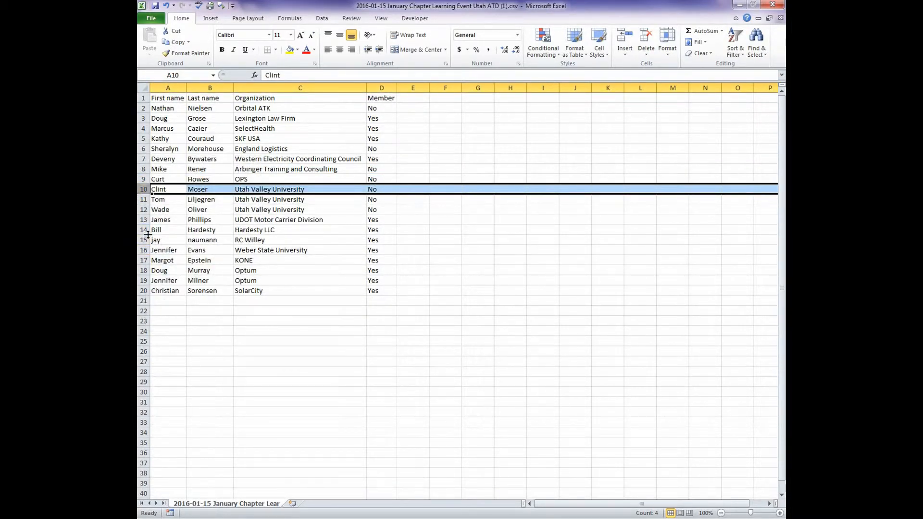
right_click(143, 230)
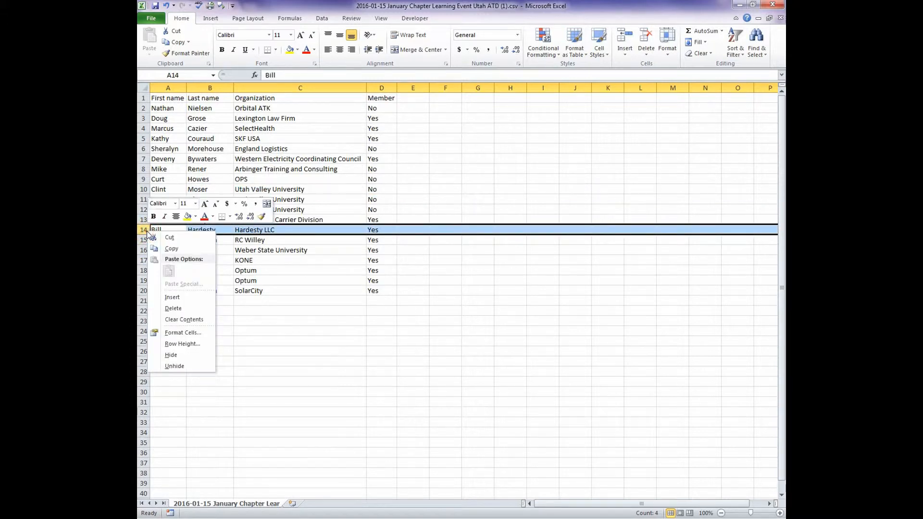
left_click(176, 306)
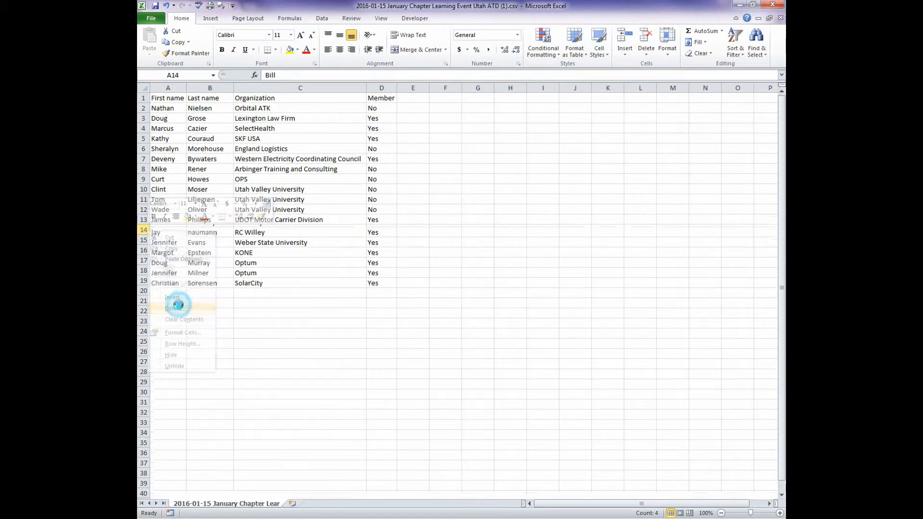
Step: Sort the whole registrant list by First name from A to Z, treating the first row as headers
left_click(206, 309)
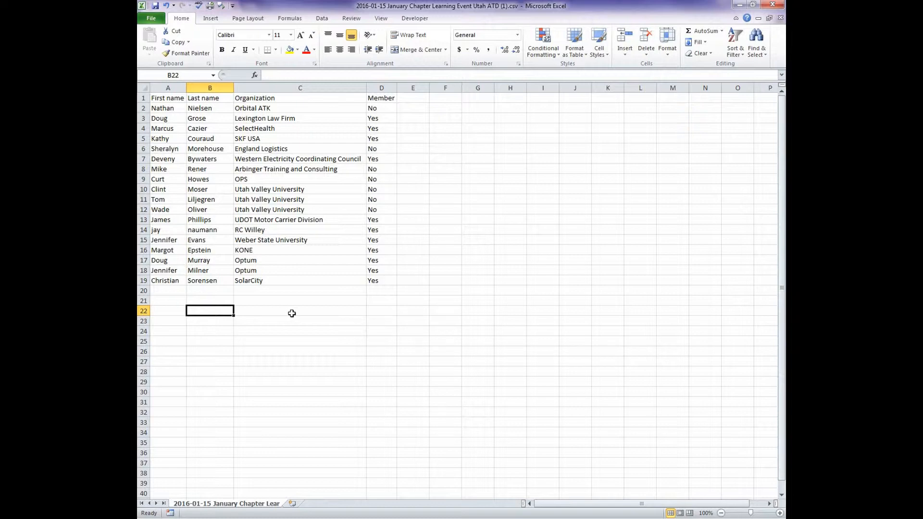
left_click(440, 240)
left_click(142, 88)
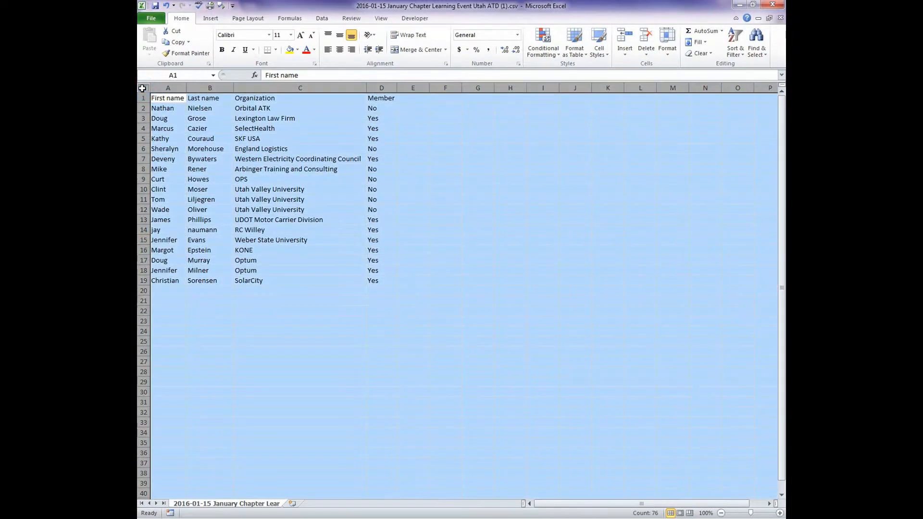
left_click(322, 18)
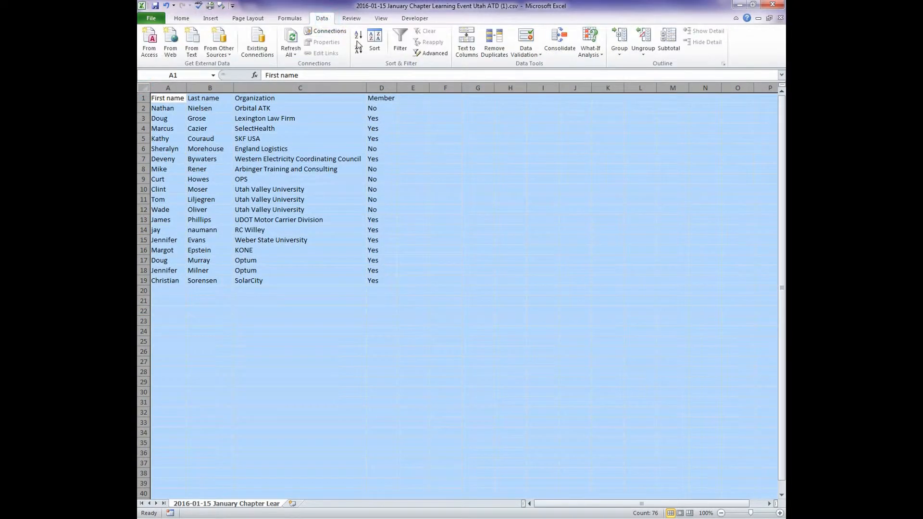
left_click(374, 42)
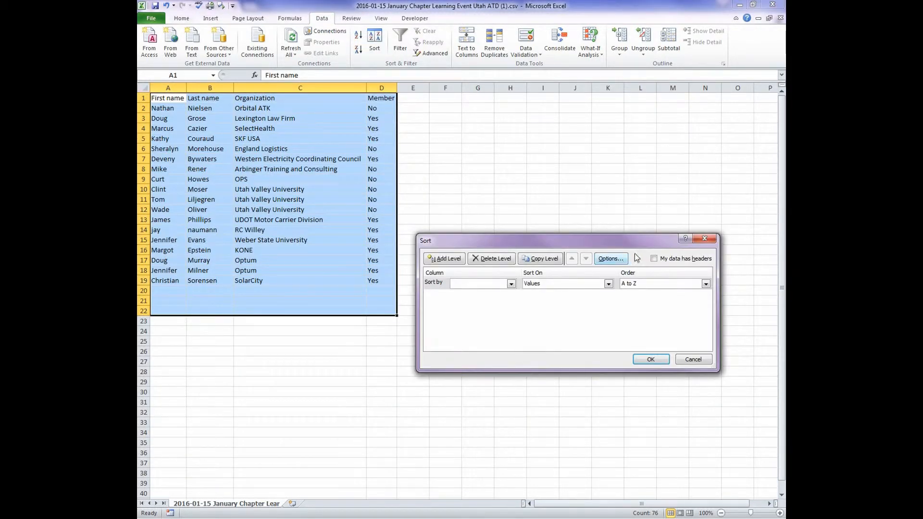
left_click(654, 258)
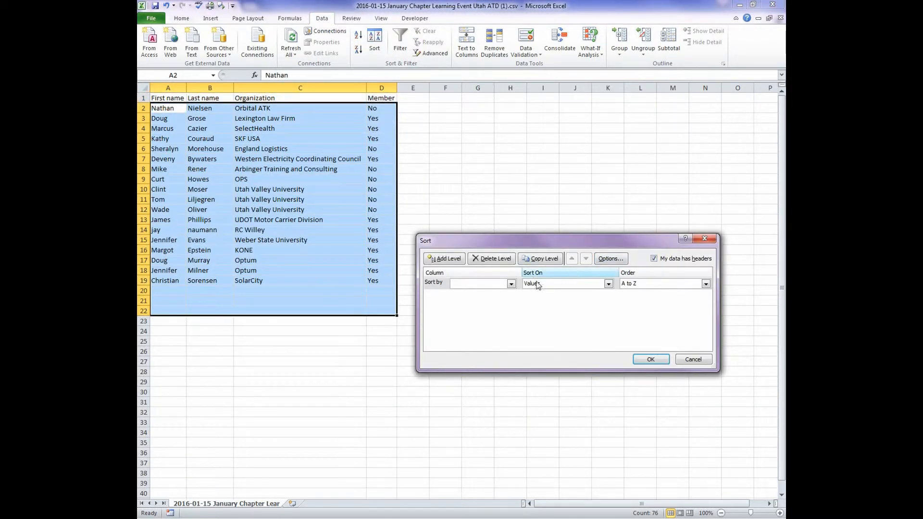
left_click(511, 283)
left_click(494, 290)
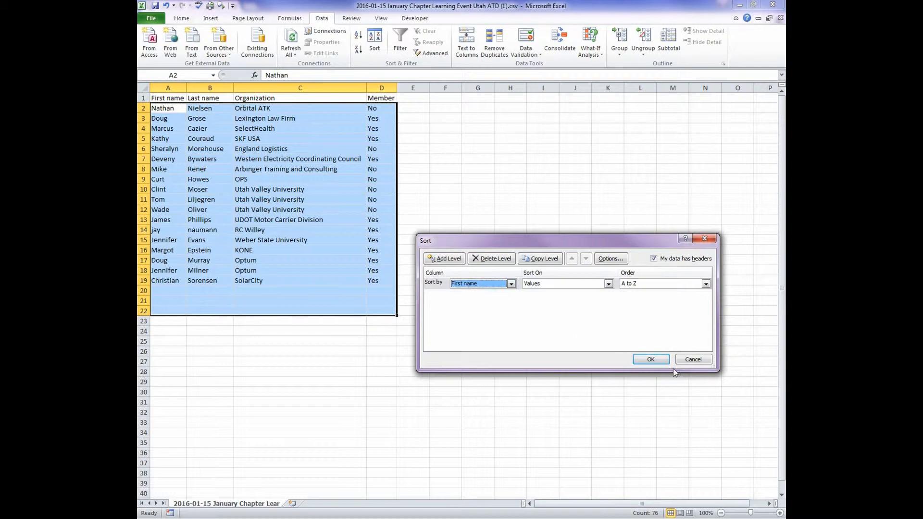
left_click(650, 359)
left_click(570, 298)
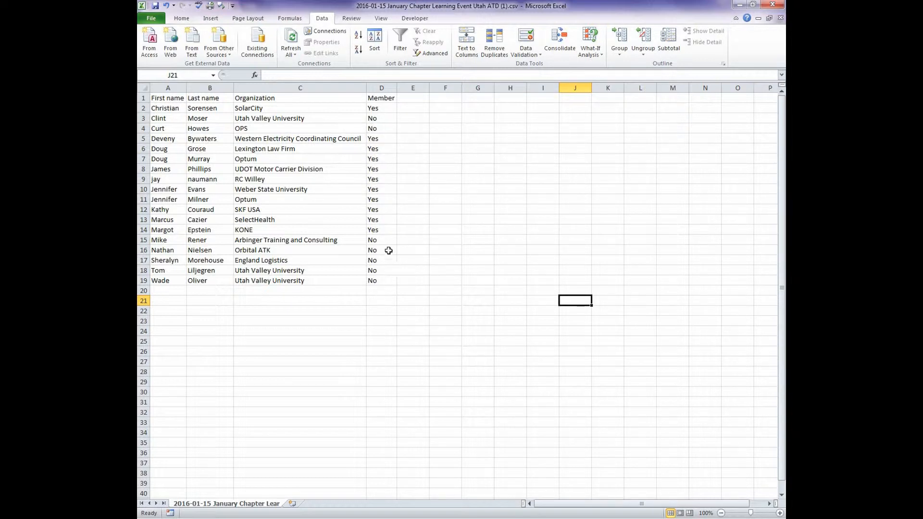
Step: Clear every "No" entry from the Member column, in rows 15 to 19 and rows 3 to 4
left_click_drag(384, 241, 388, 280)
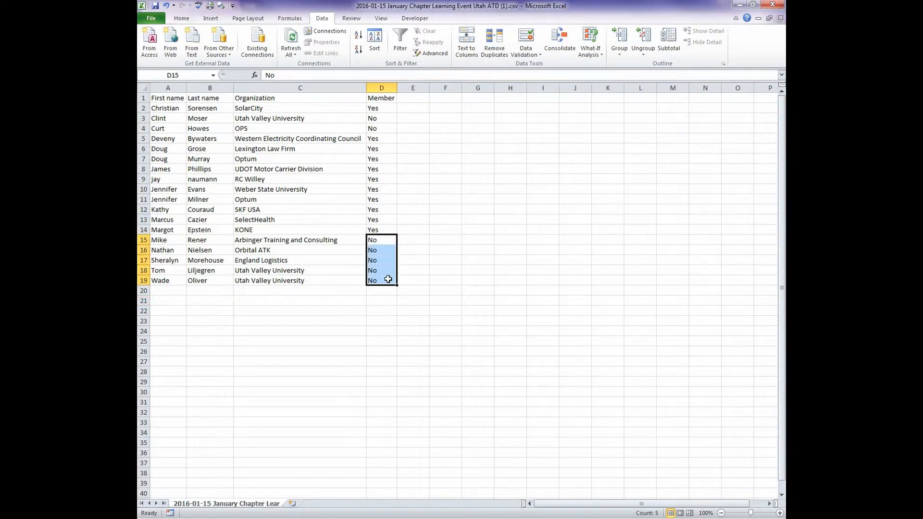
key("Delete")
left_click_drag(374, 120, 374, 125)
key("Delete")
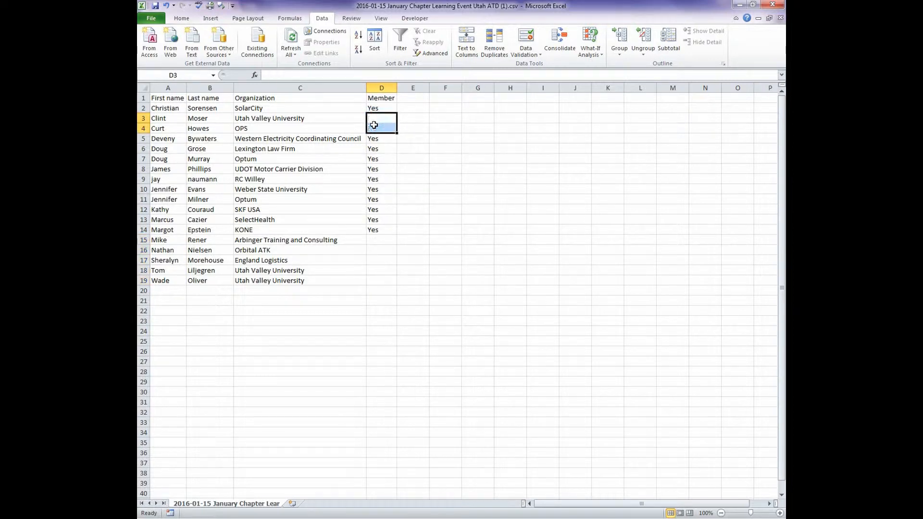
left_click(448, 127)
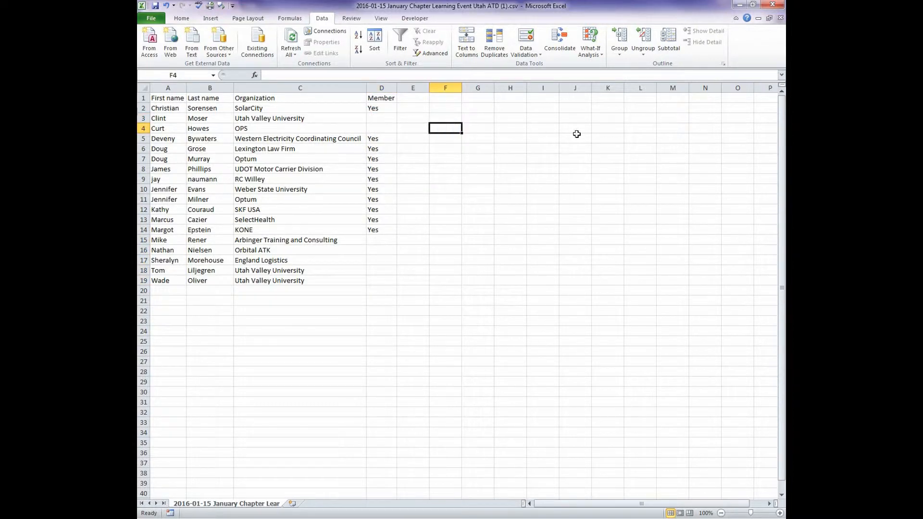
Step: Replace all occurrences of "Yes" in the sheet with "Member"
left_click(181, 19)
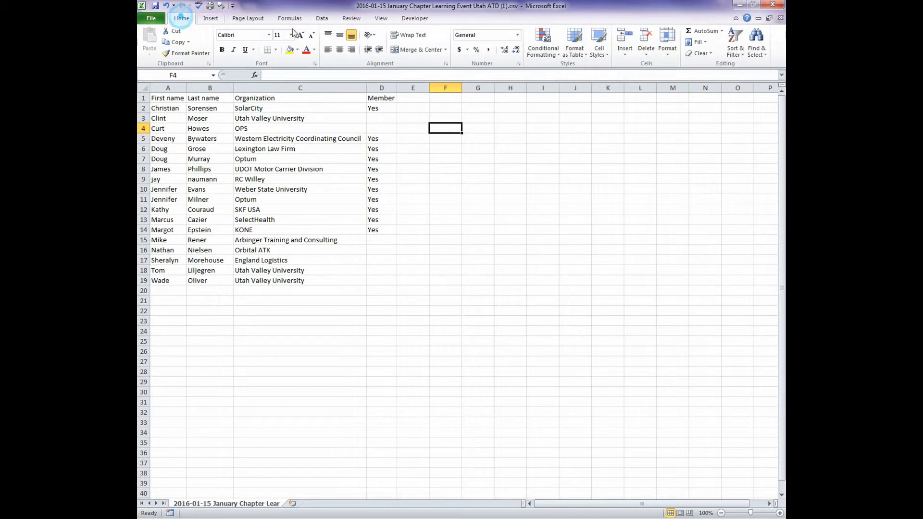
left_click(756, 48)
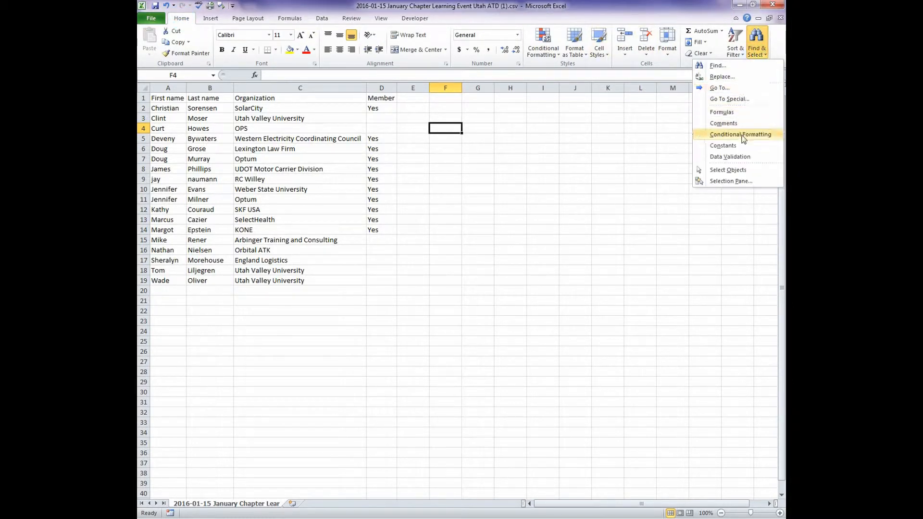
left_click(731, 77)
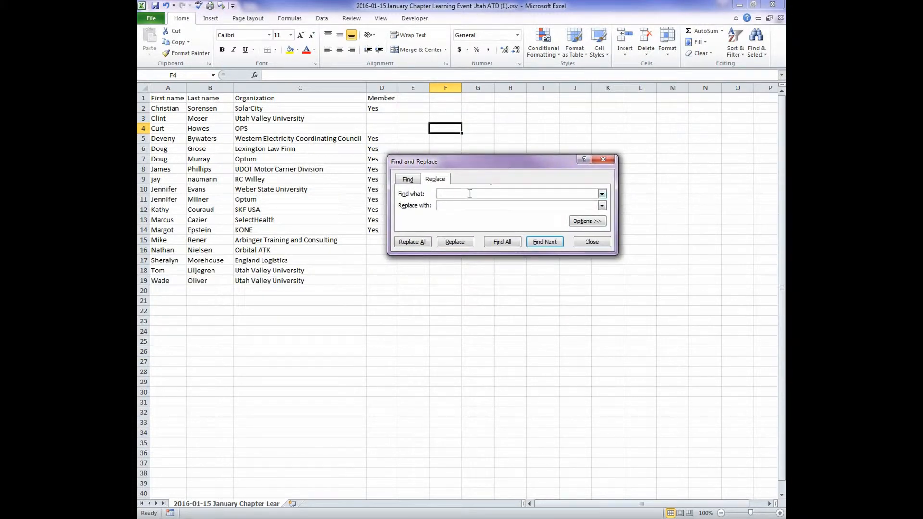
left_click(469, 193)
left_click(459, 193)
left_click(445, 206)
type("Member")
left_click(409, 242)
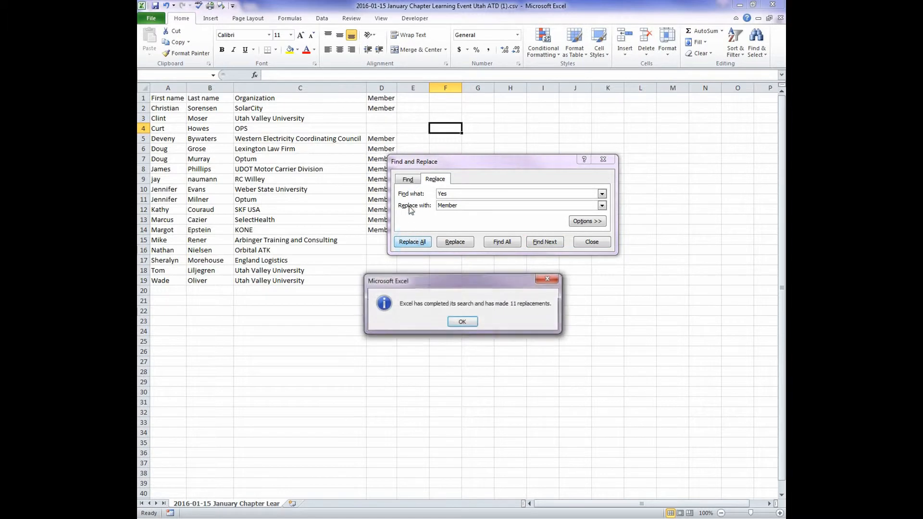
left_click(462, 322)
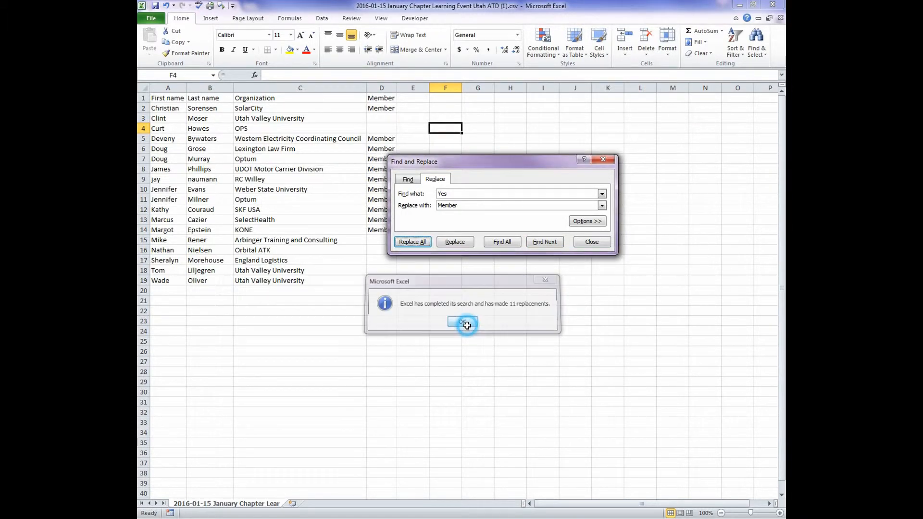
left_click(602, 160)
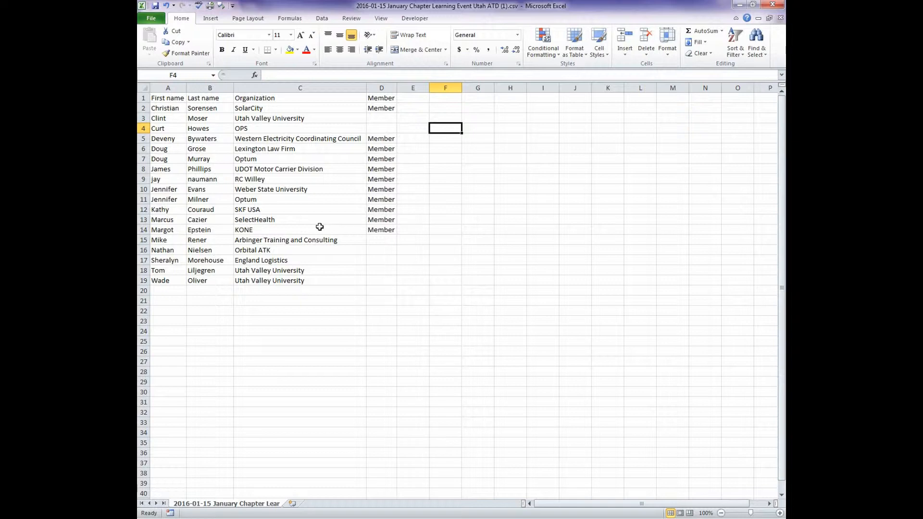
Step: Save the list in Downloads as an Excel Workbook (*.xlsx) named "2016-01-15 January Chapter Learning Event Utah ATD (1).xlsx"
left_click(150, 19)
key("Escape")
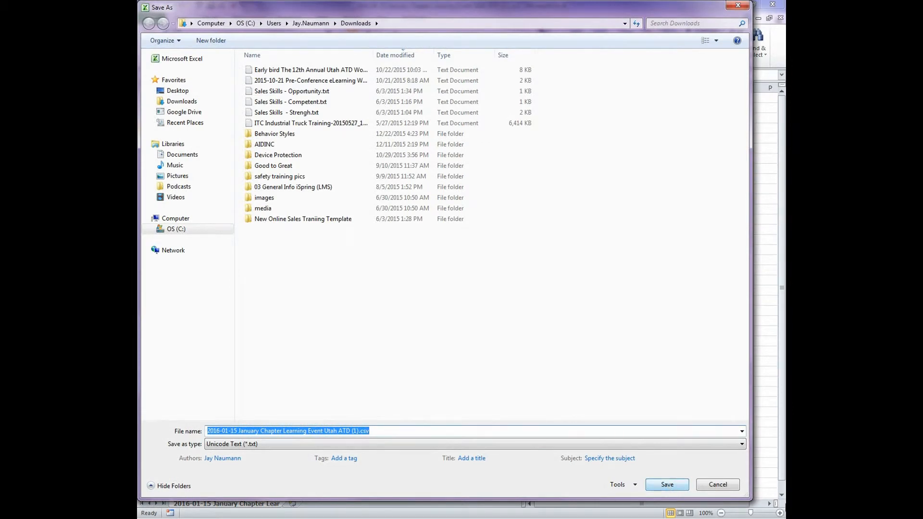
left_click(740, 444)
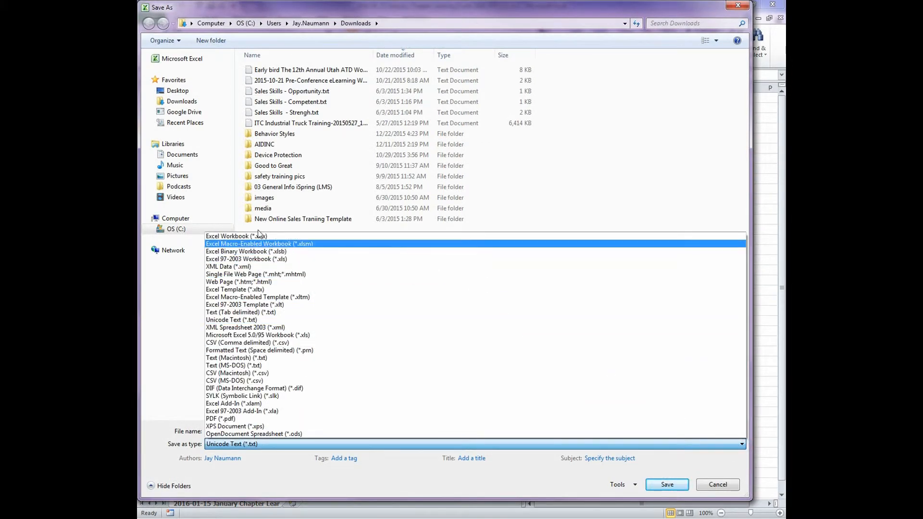
left_click(246, 236)
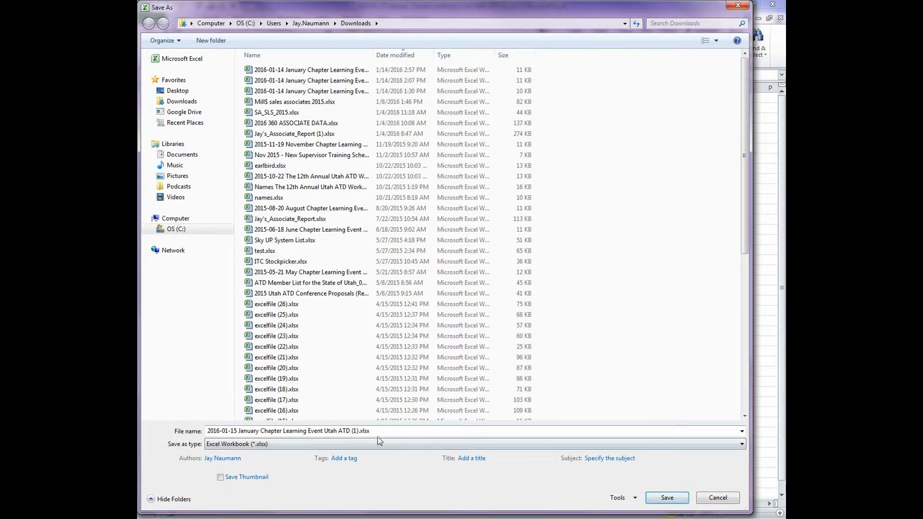
left_click(664, 501)
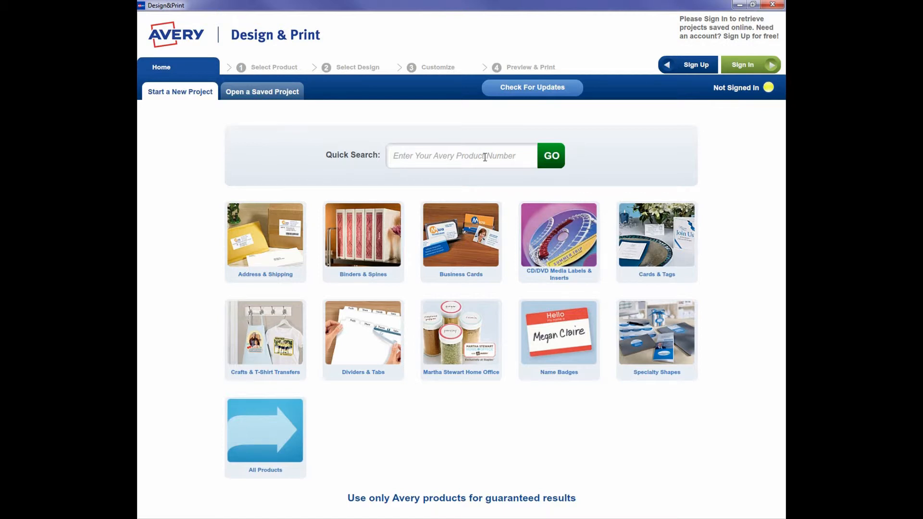
Step: Switch to Avery Design & Print and start a new project for product number 8395
left_click(415, 155)
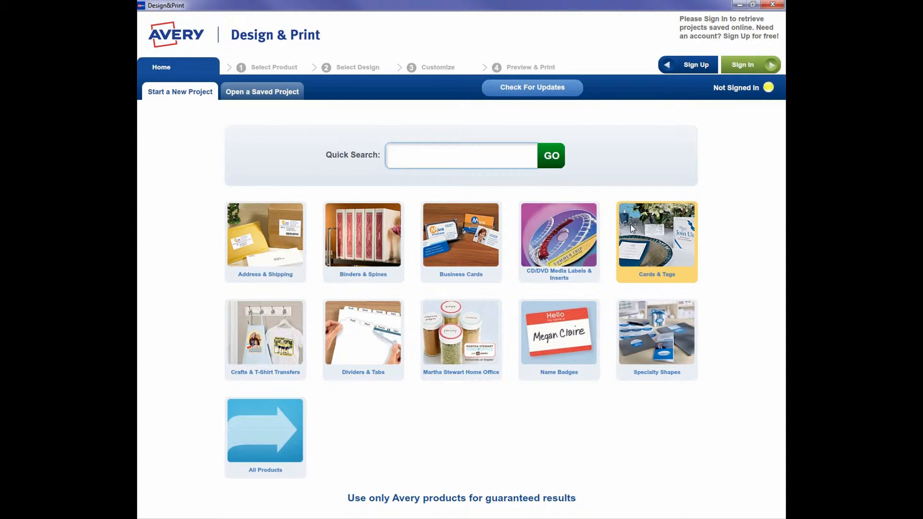
type("8395")
left_click(551, 155)
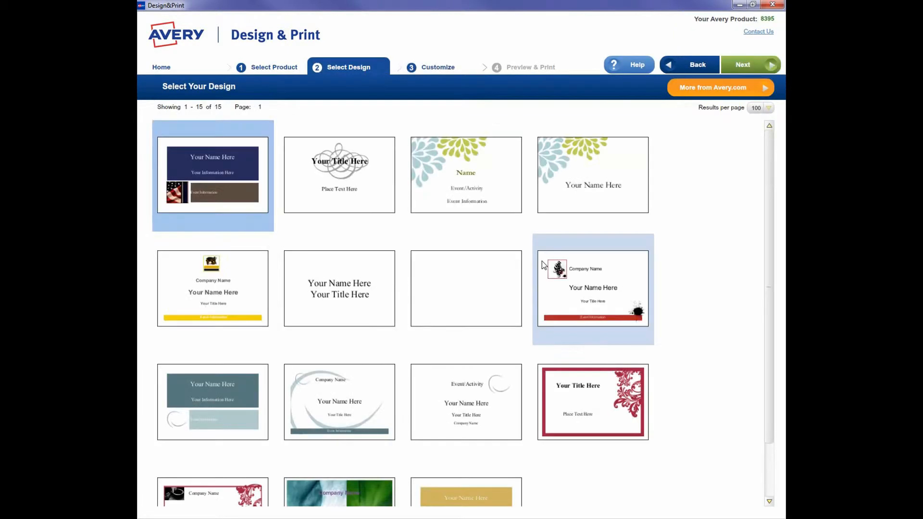
Step: Choose the blank design from the available templates and open it for customizing
scroll(710, 258, "down", 3)
scroll(710, 258, "up", 3)
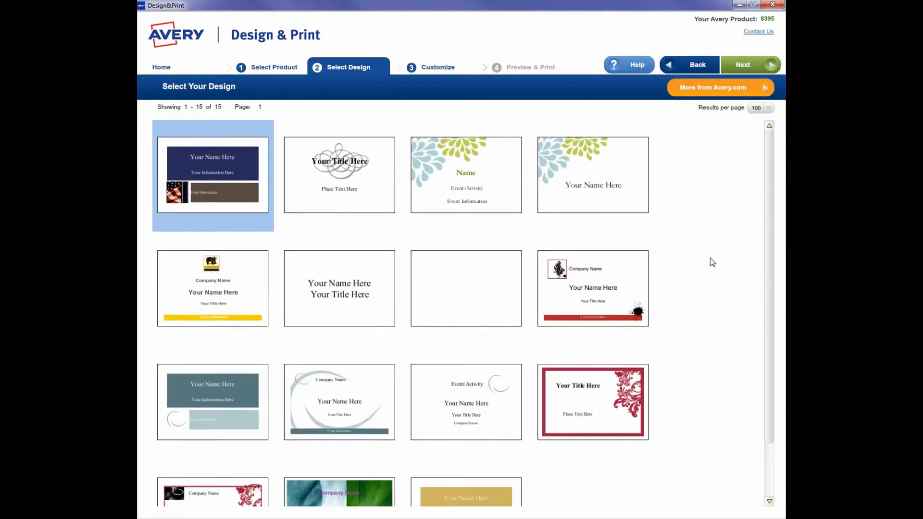
left_click(482, 291)
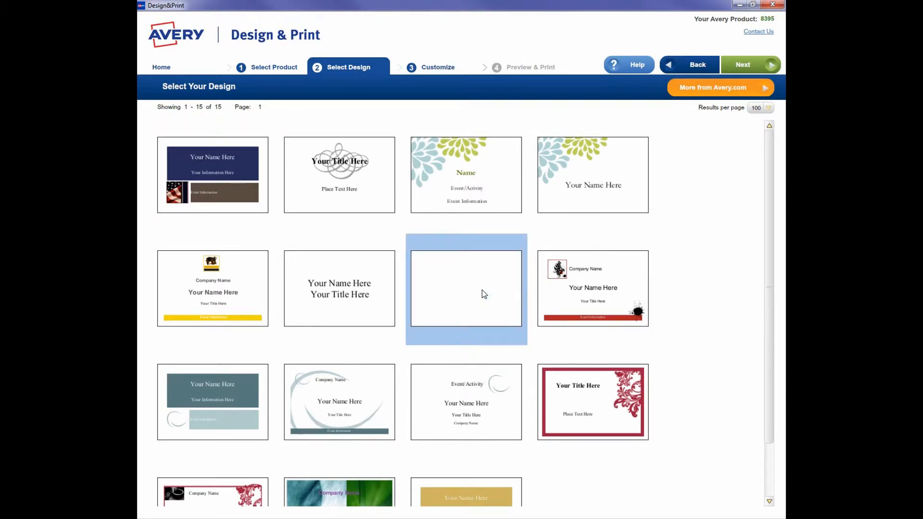
double_click(484, 294)
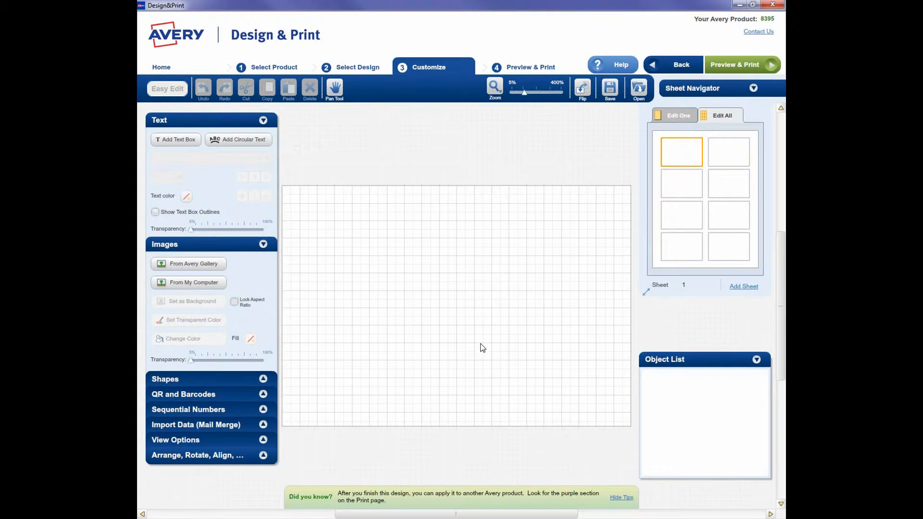
Step: Add a text box to the badge and set its font size to 40
left_click(183, 140)
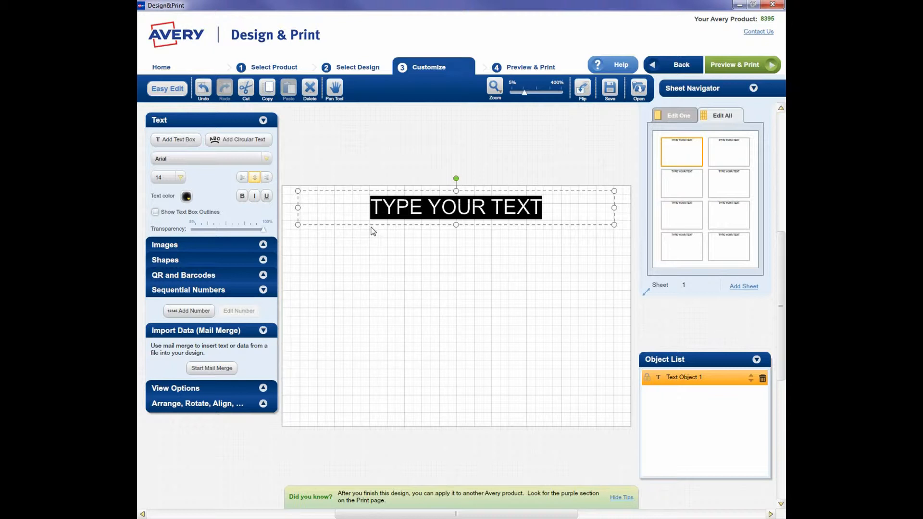
left_click(370, 224)
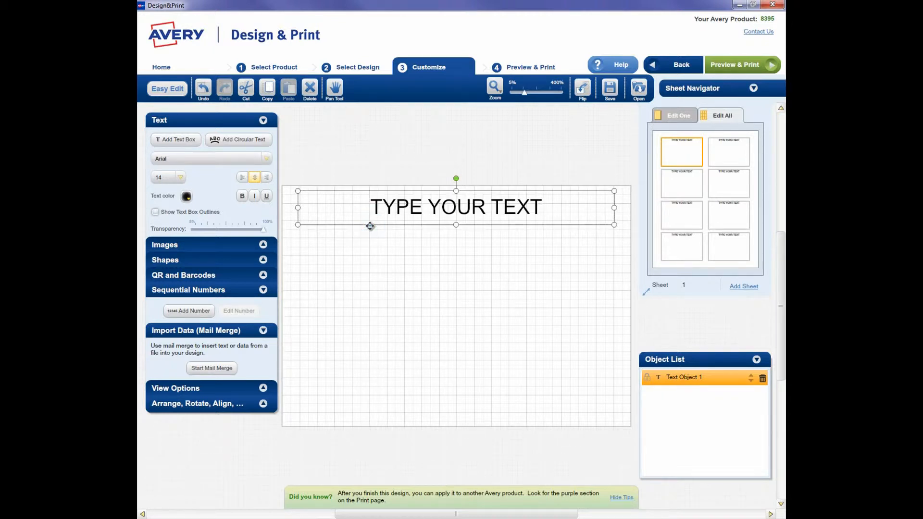
left_click(180, 177)
left_click(186, 248)
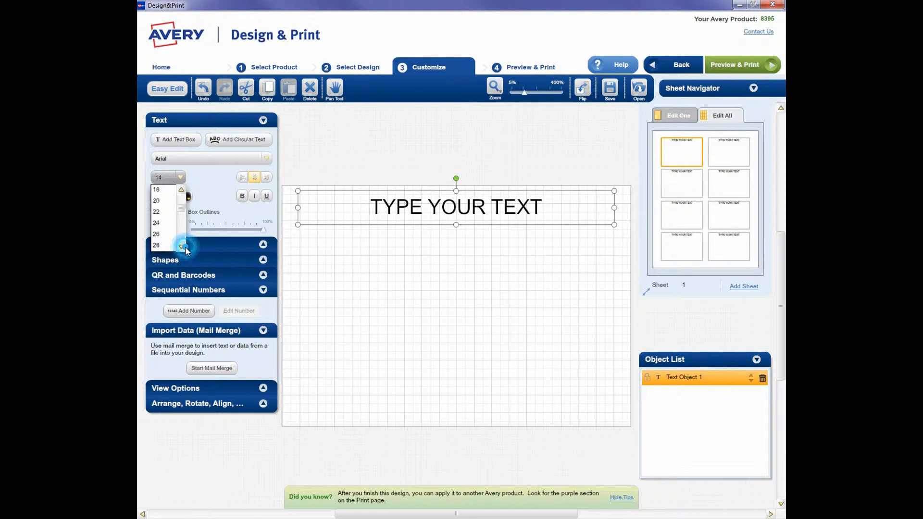
left_click(158, 223)
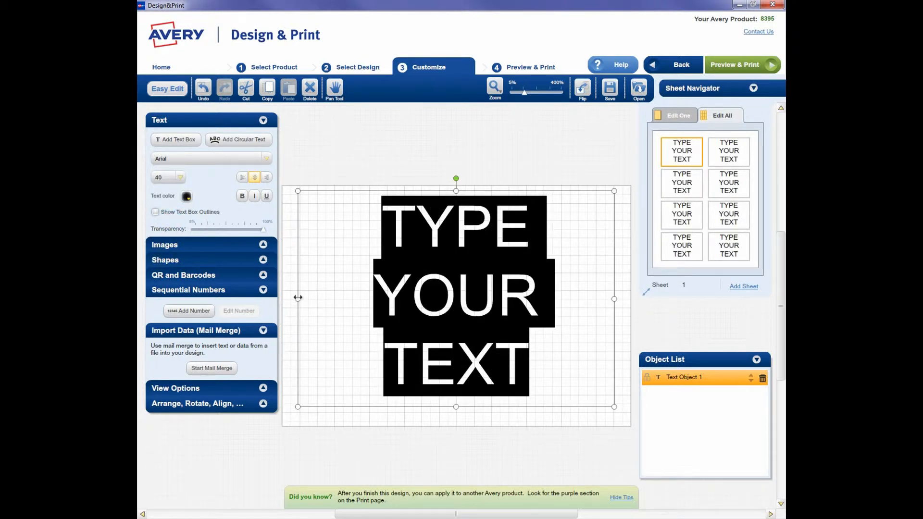
Step: Widen the text box so it spans the full width of the badge
left_click_drag(298, 299, 283, 296)
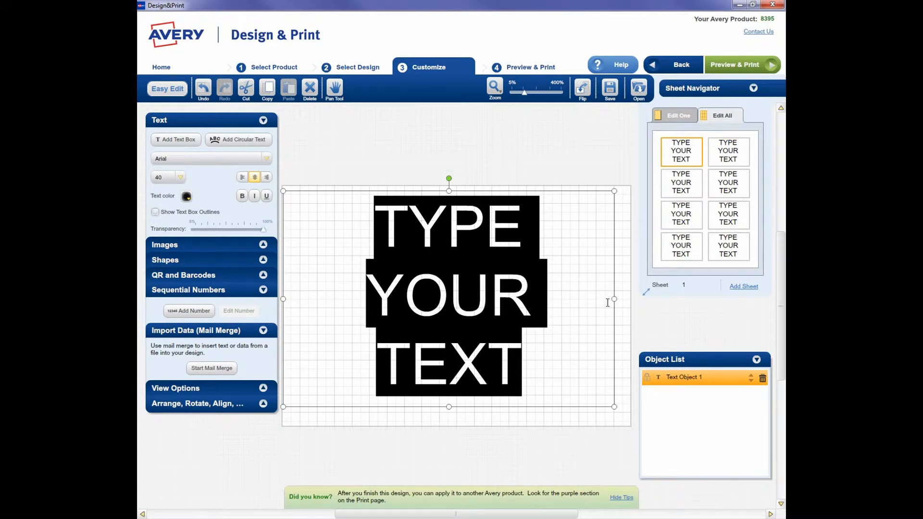
left_click_drag(614, 302, 630, 301)
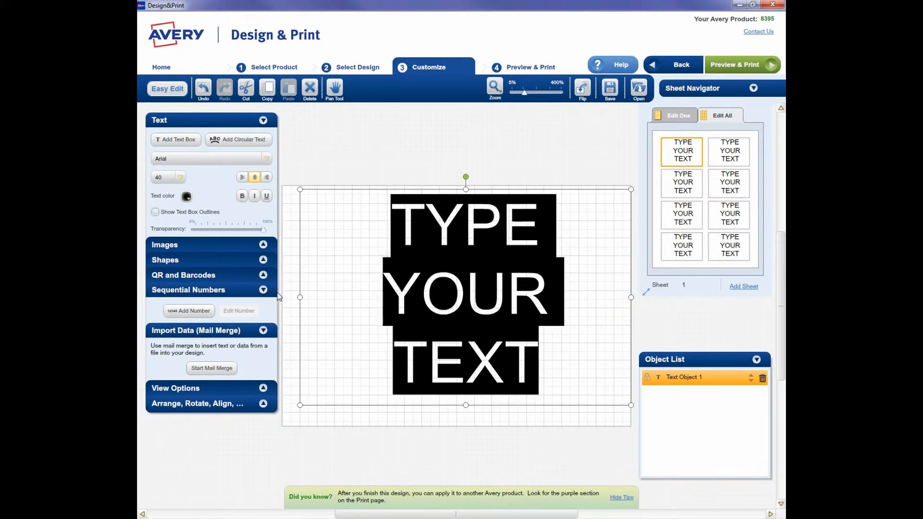
left_click_drag(300, 297, 282, 297)
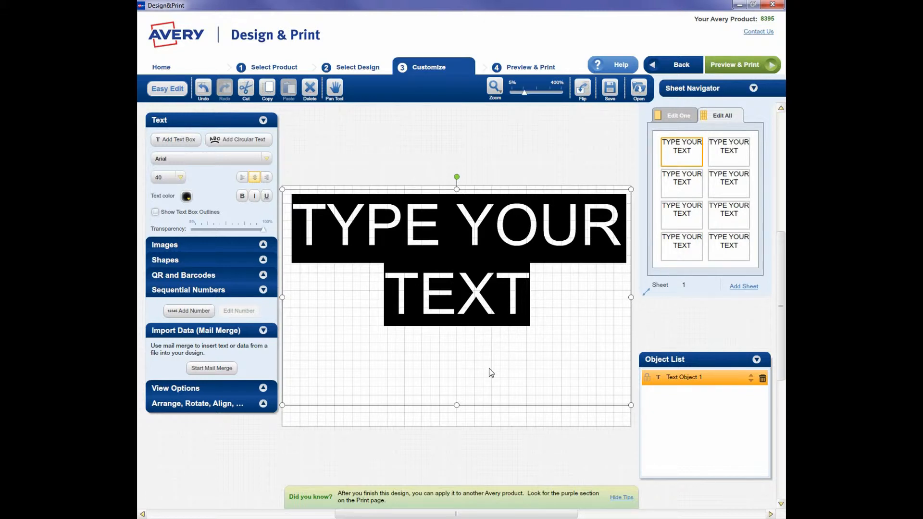
Step: Start a mail merge using the file "2016-01-15 January Chapter Learning Event Utah ATD (1).xlsx"
left_click(211, 369)
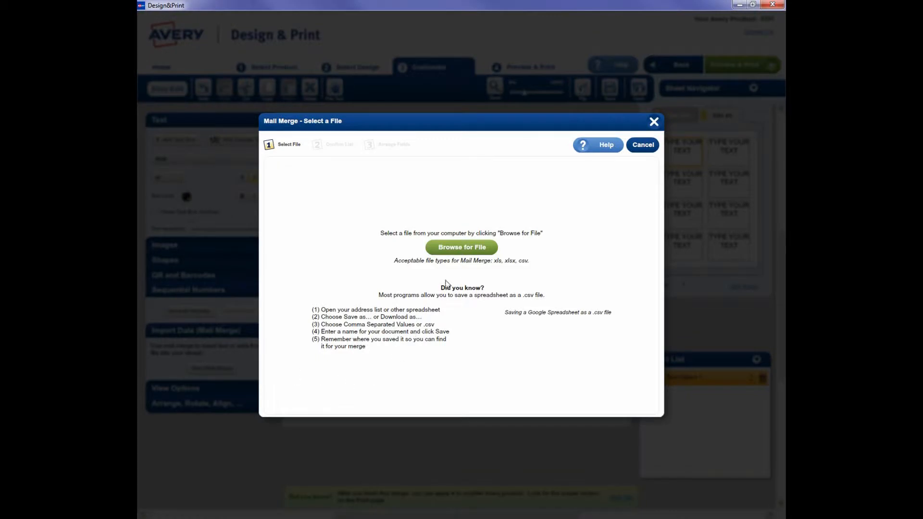
left_click(461, 247)
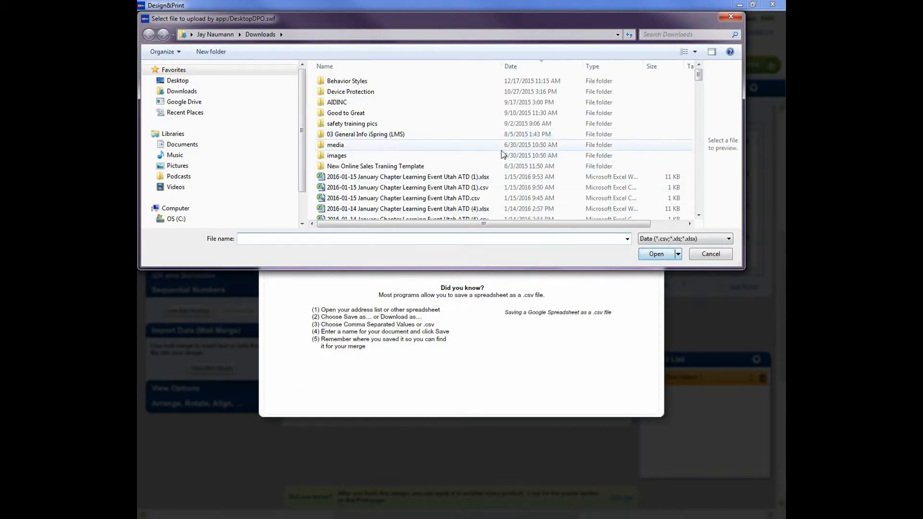
double_click(402, 177)
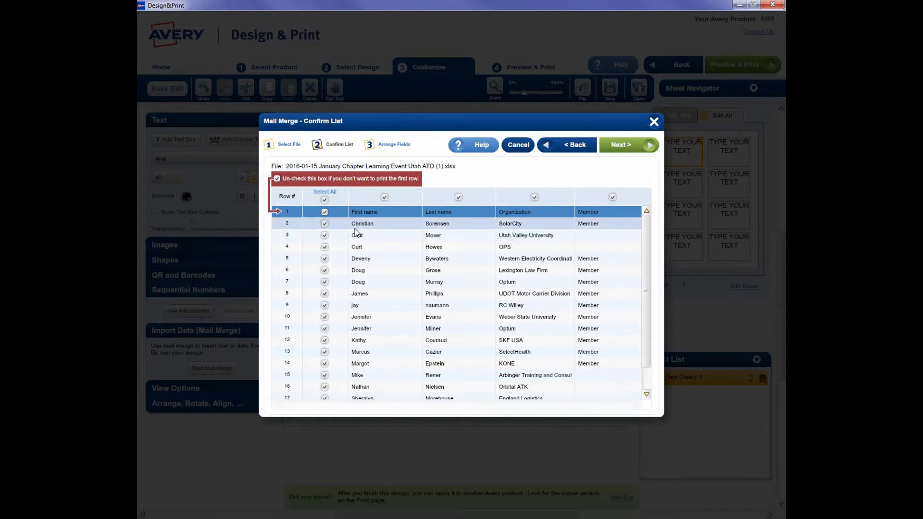
Step: Exclude the header row from the merge list and add the First name field to the arrangement
left_click(325, 211)
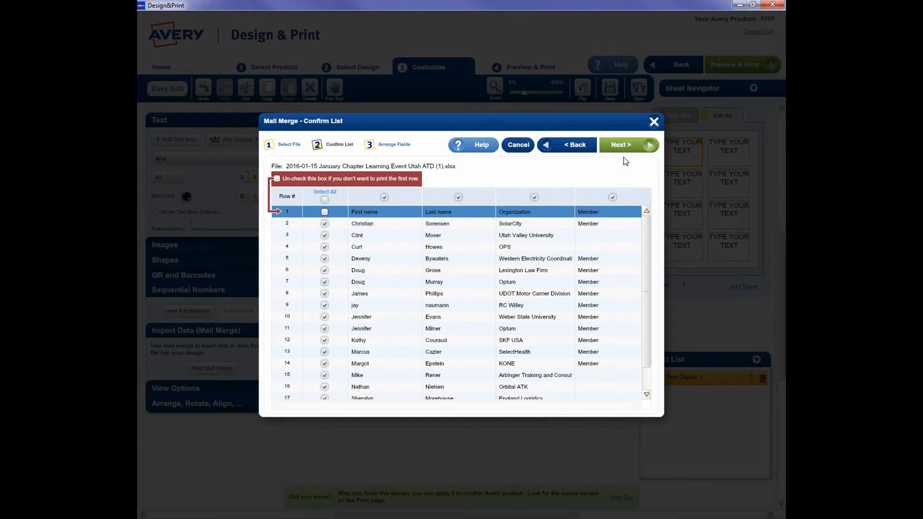
left_click(627, 145)
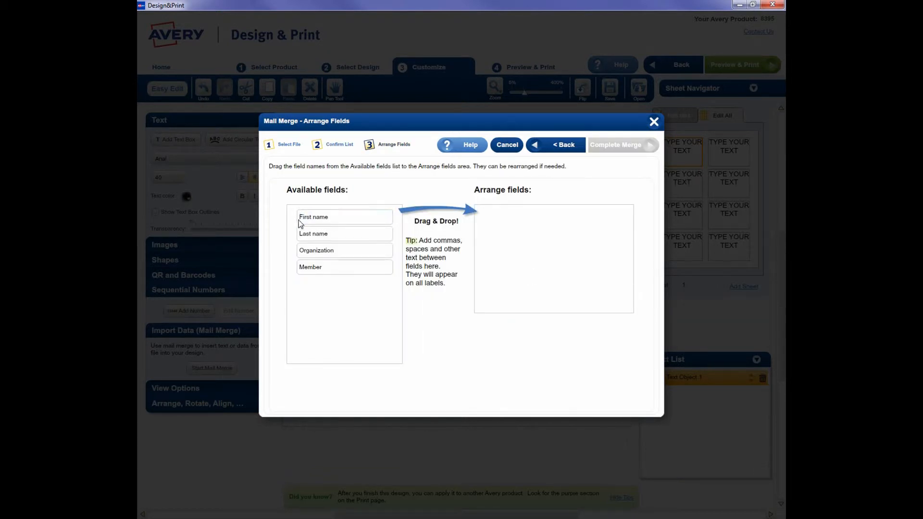
left_click_drag(306, 220, 496, 218)
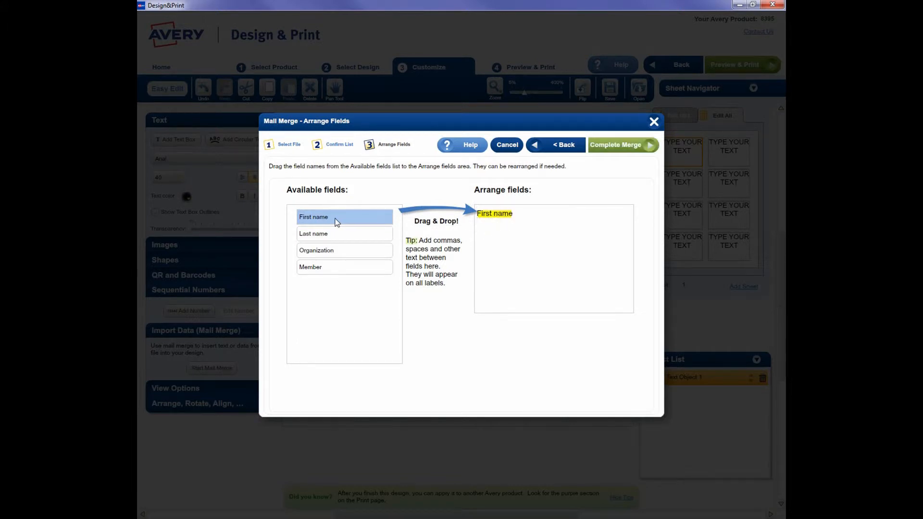
left_click_drag(313, 234, 489, 231)
left_click_drag(331, 247, 510, 247)
left_click_drag(337, 267, 582, 242)
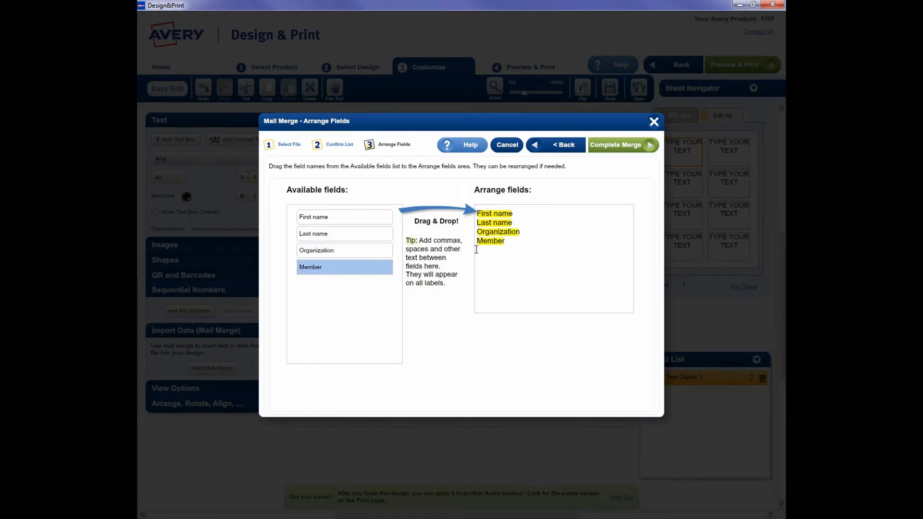
left_click_drag(510, 240, 473, 224)
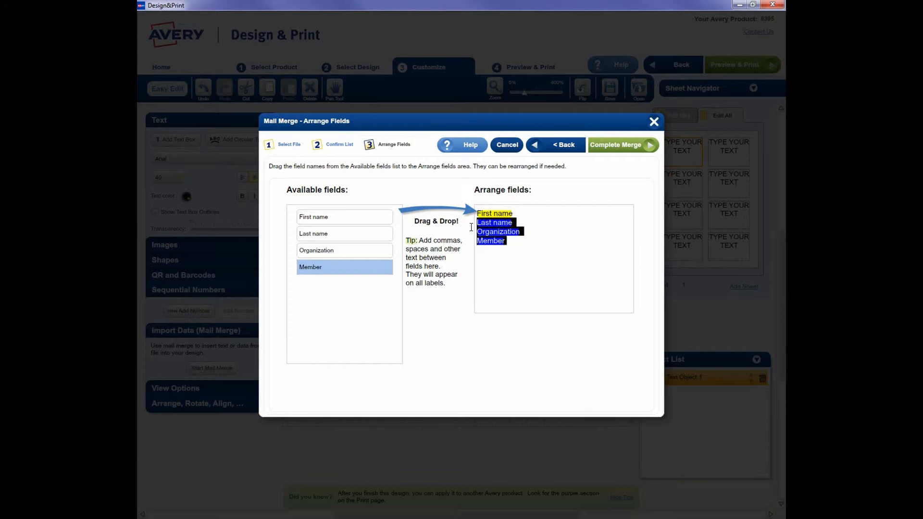
key("BackSpace")
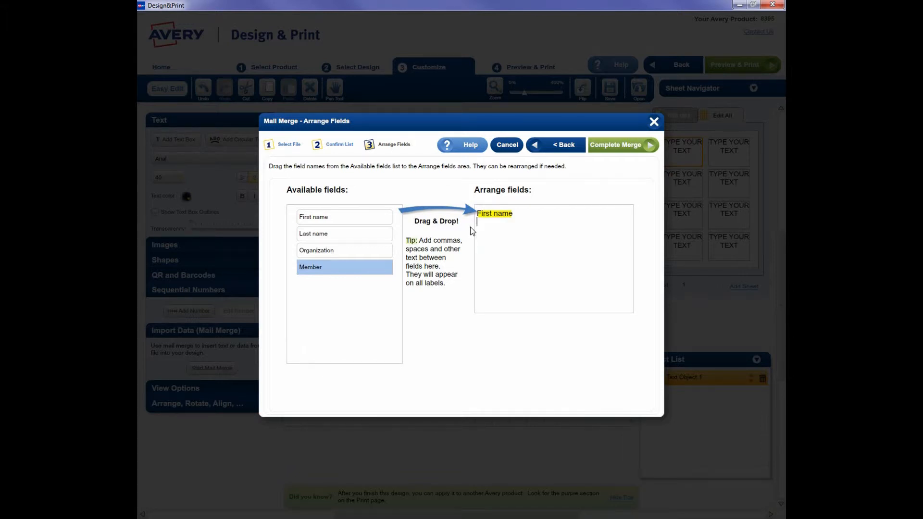
Step: Complete the first-name merge and format the merged text at font size 40 with center alignment
left_click(622, 149)
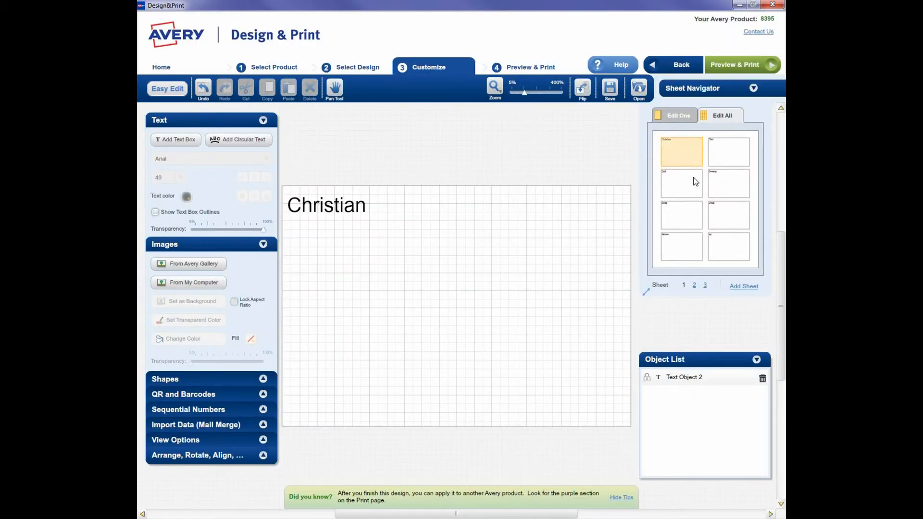
left_click(364, 213)
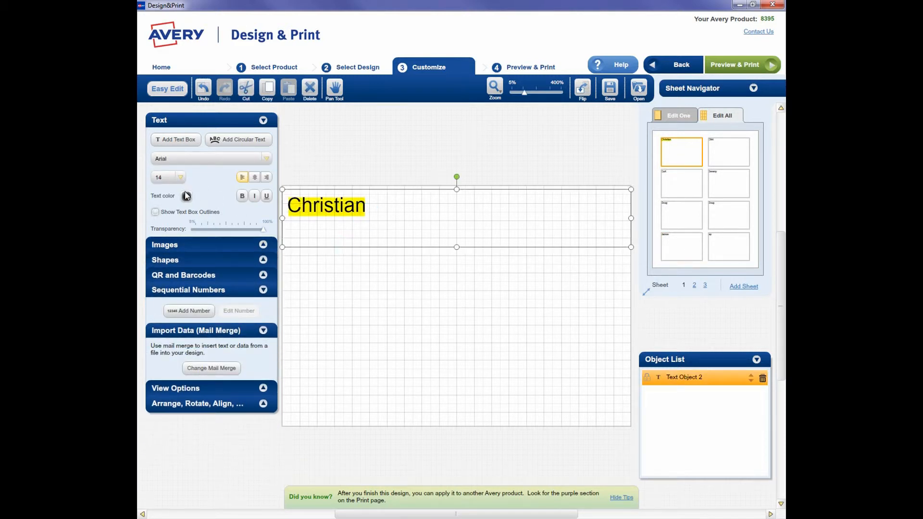
left_click(180, 179)
left_click(180, 247)
left_click(180, 247)
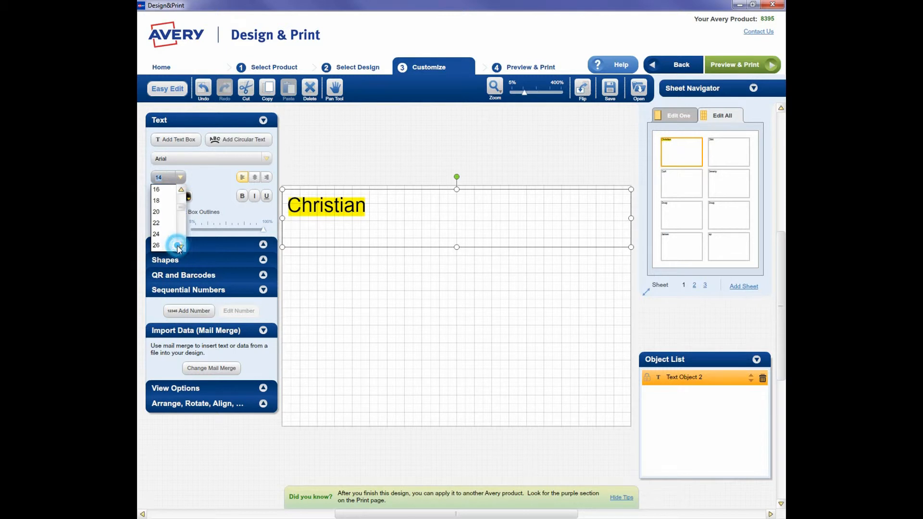
left_click(179, 247)
left_click(179, 247)
left_click(180, 247)
left_click(180, 247)
left_click(180, 247)
left_click(179, 247)
left_click(168, 237)
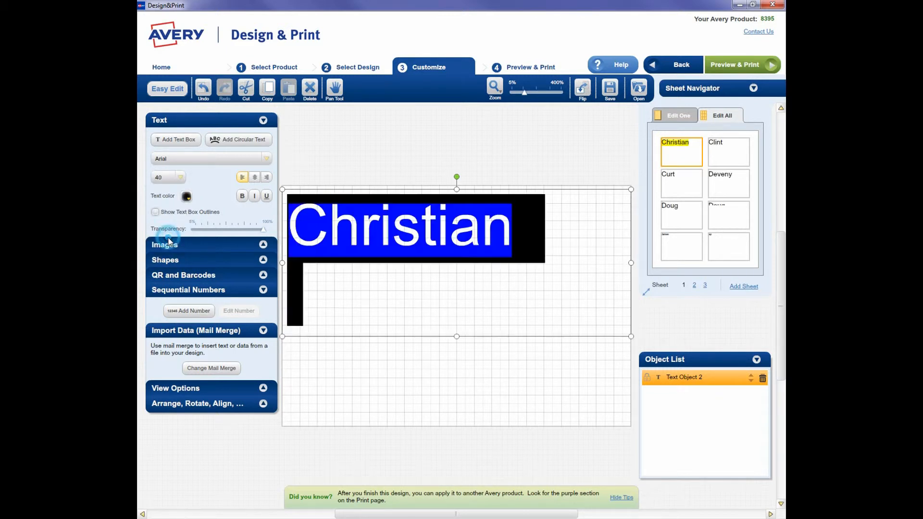
left_click(254, 177)
Step: Fit the first-name text box to a single line and move it slightly down on the badge
left_click(572, 242)
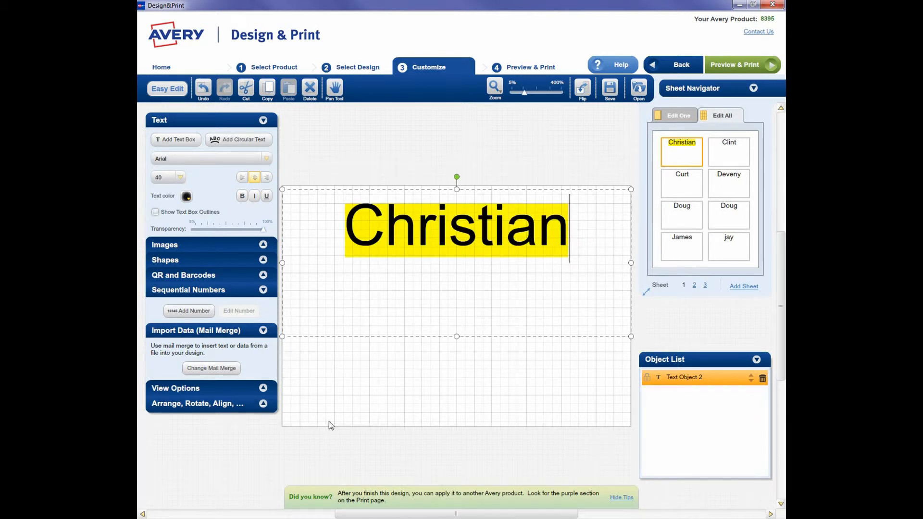
left_click(468, 275)
left_click(470, 239)
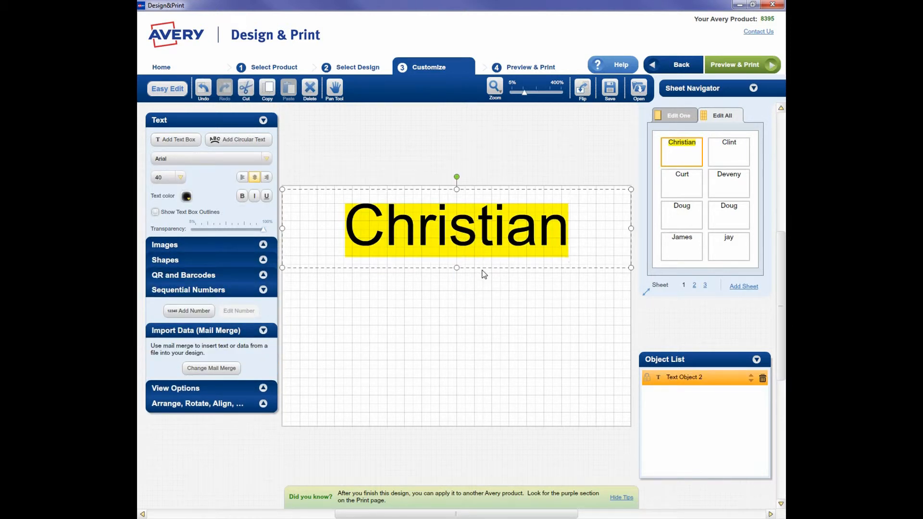
left_click_drag(482, 268, 482, 275)
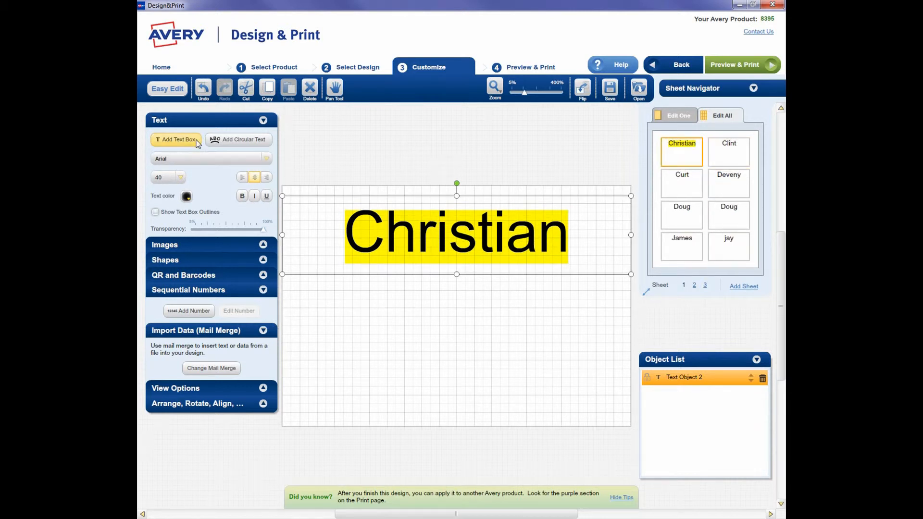
Step: Add a text box below the first name and merge the First name and Last name fields into it on one line
left_click(176, 140)
left_click_drag(309, 222, 310, 322)
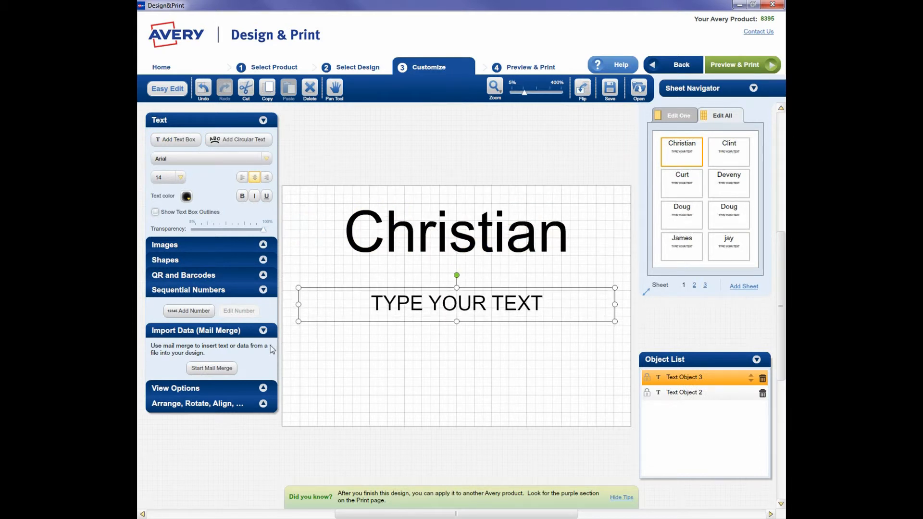
left_click(222, 371)
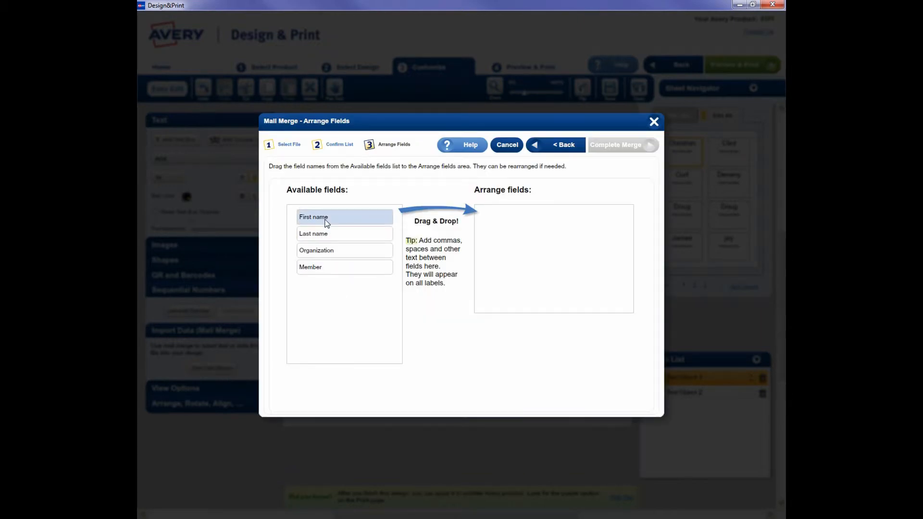
left_click_drag(324, 220, 514, 222)
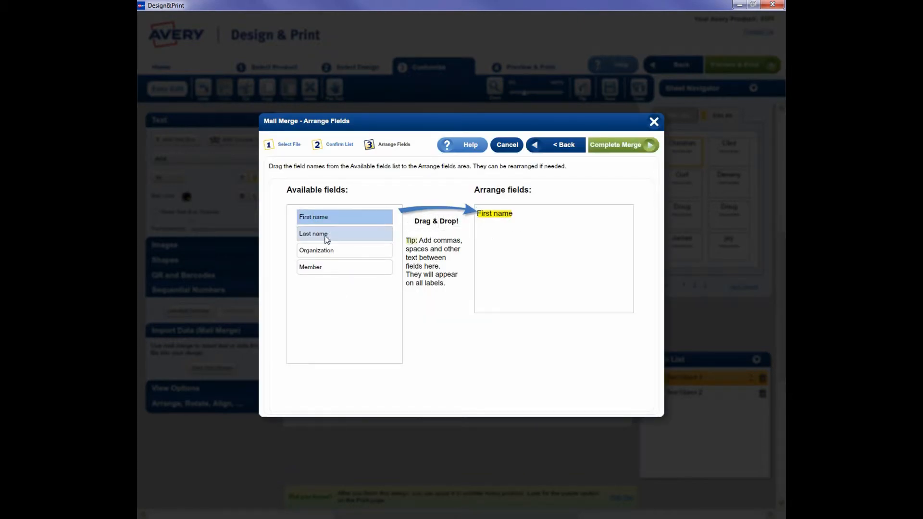
left_click_drag(322, 233, 560, 220)
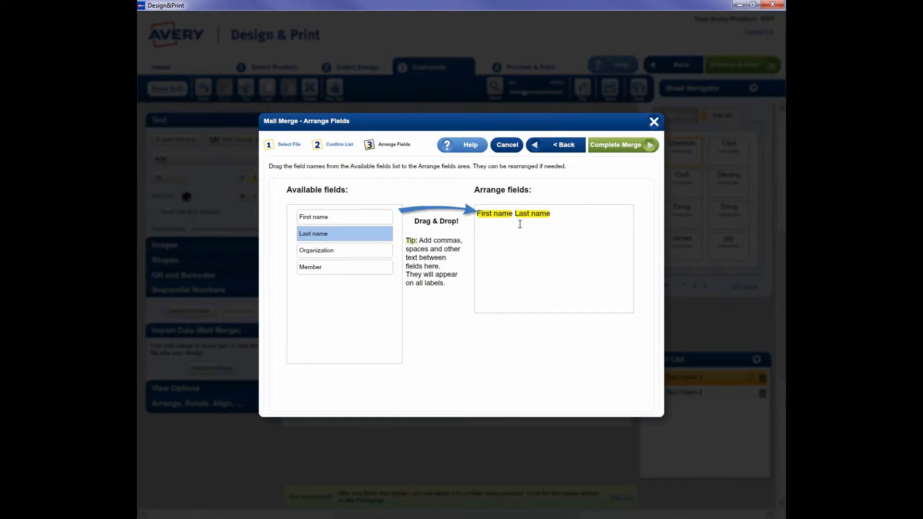
left_click(614, 143)
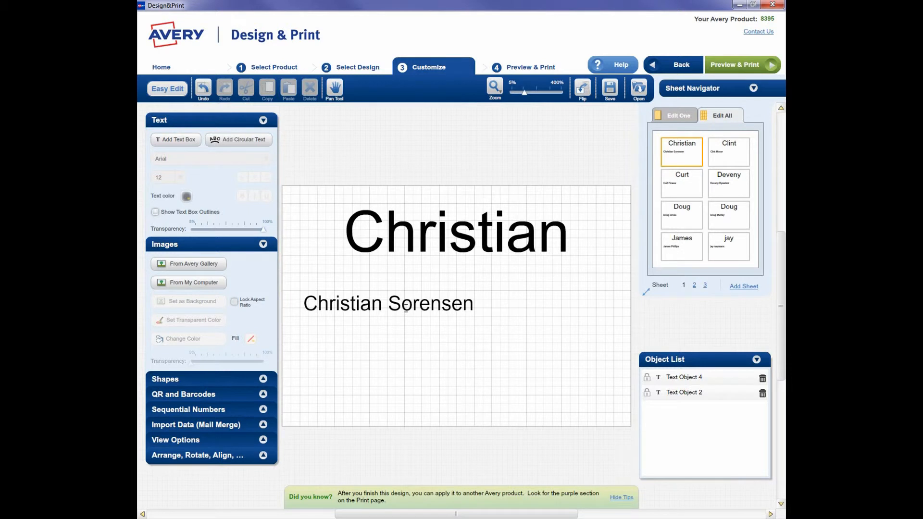
Step: Center the merged full name and widen its text box to the full width of the badge
left_click(406, 308)
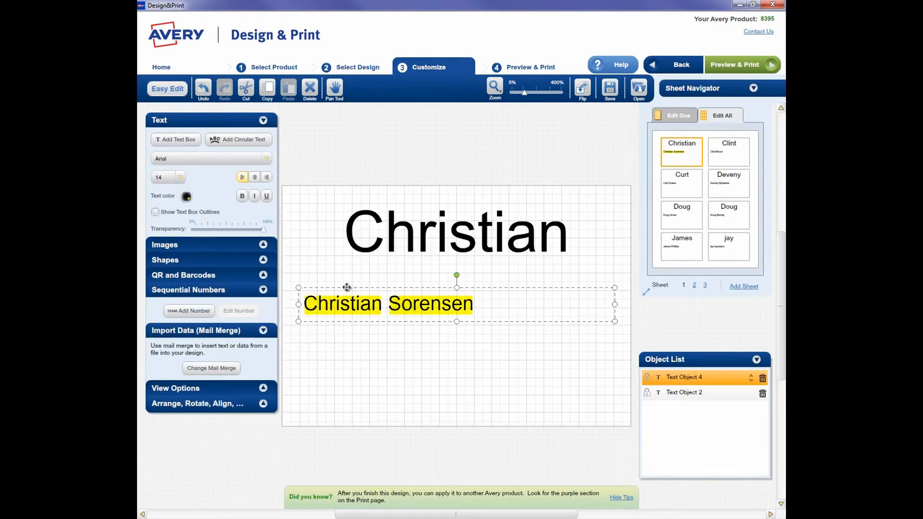
left_click(254, 177)
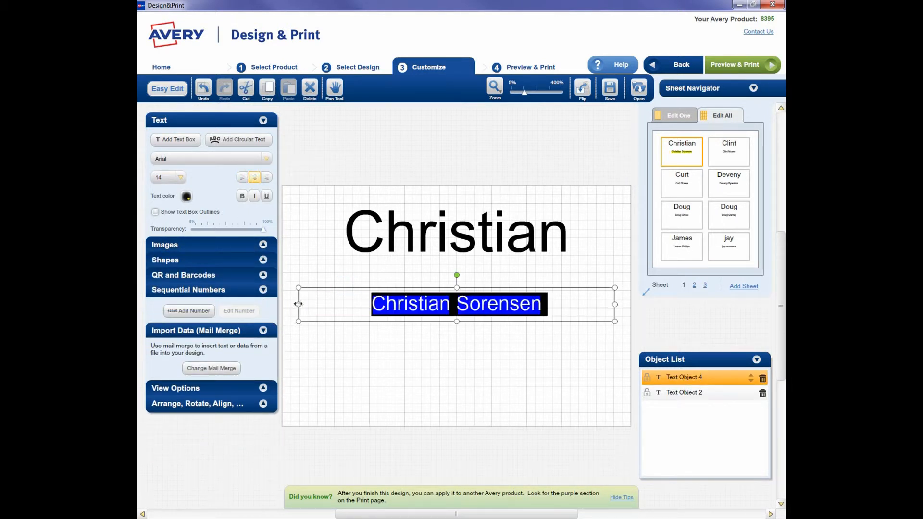
left_click_drag(297, 304, 284, 303)
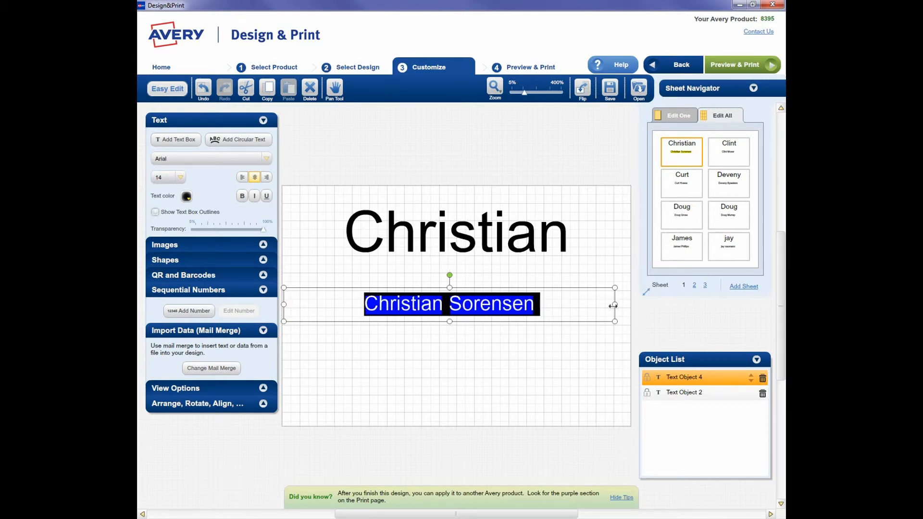
left_click_drag(615, 304, 630, 305)
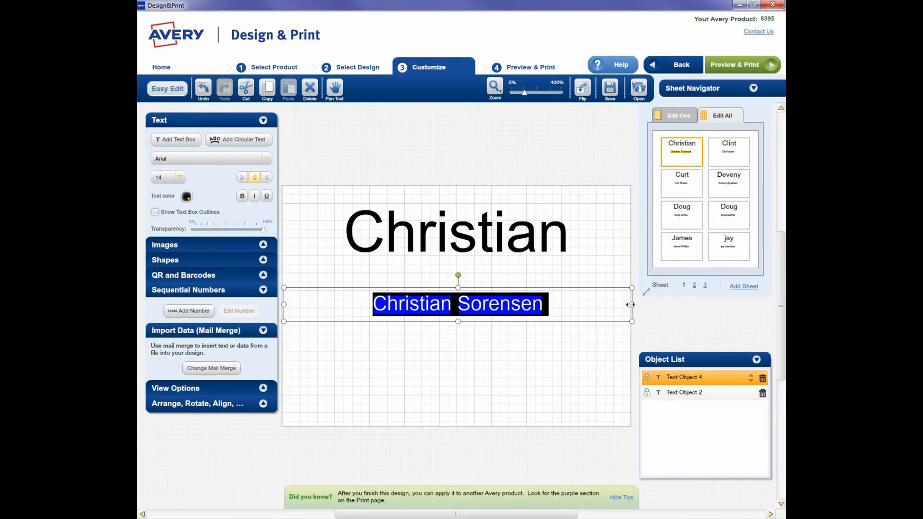
Step: Move the full-name text box up so it sits directly below the large first name
left_click(561, 332)
left_click(521, 314)
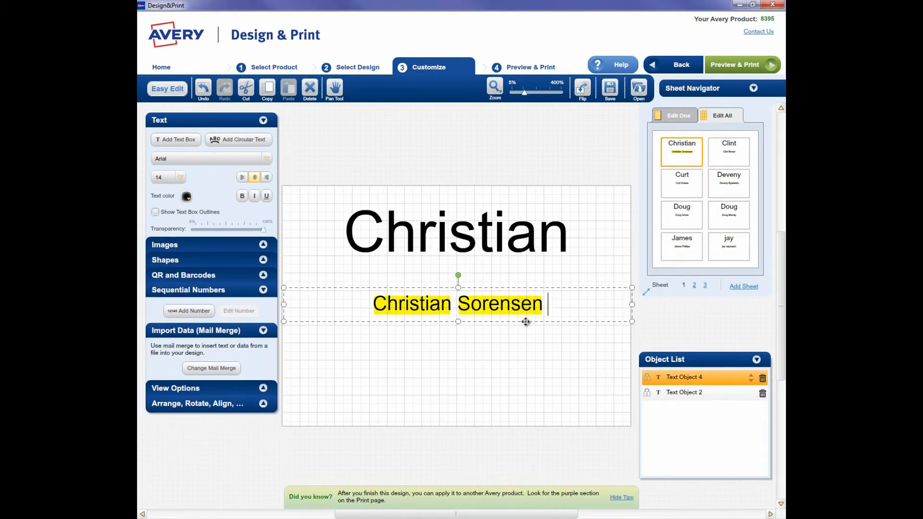
left_click_drag(526, 320, 524, 305)
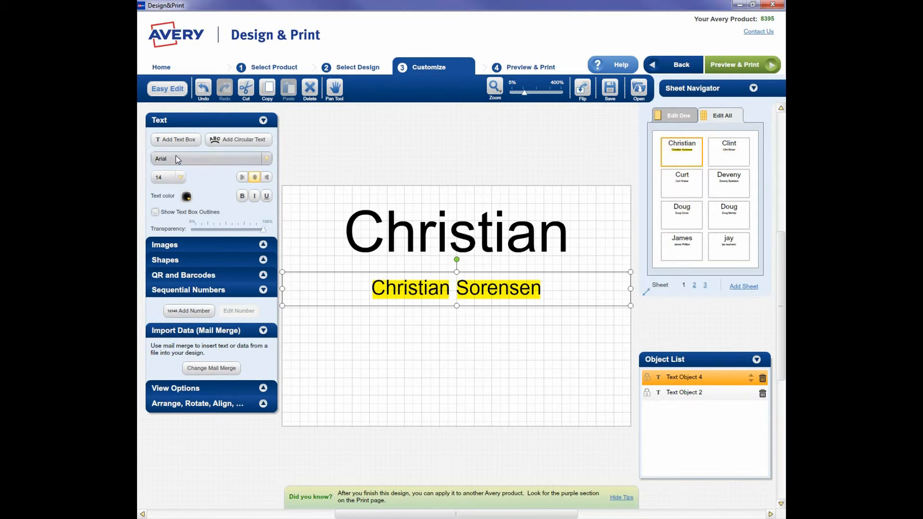
Step: Add a third text box below the full name and merge the Organization field into it
left_click(174, 143)
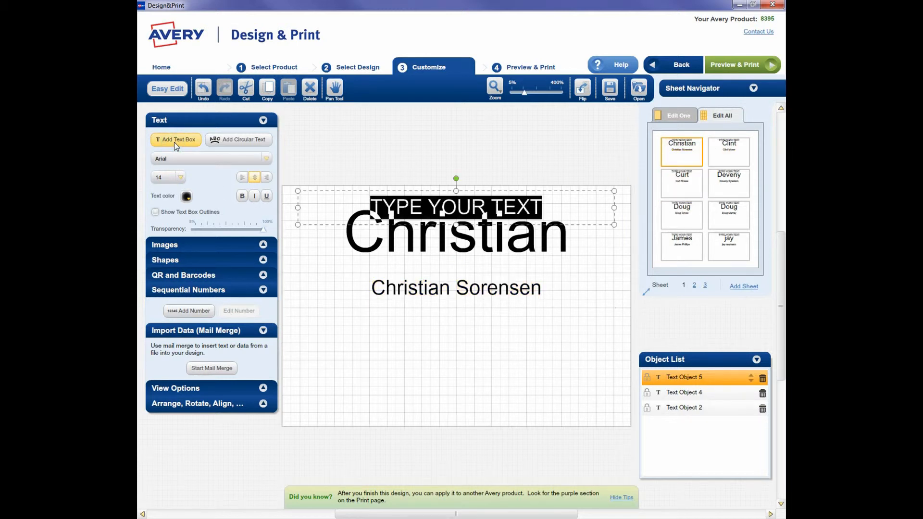
left_click_drag(313, 225, 300, 352)
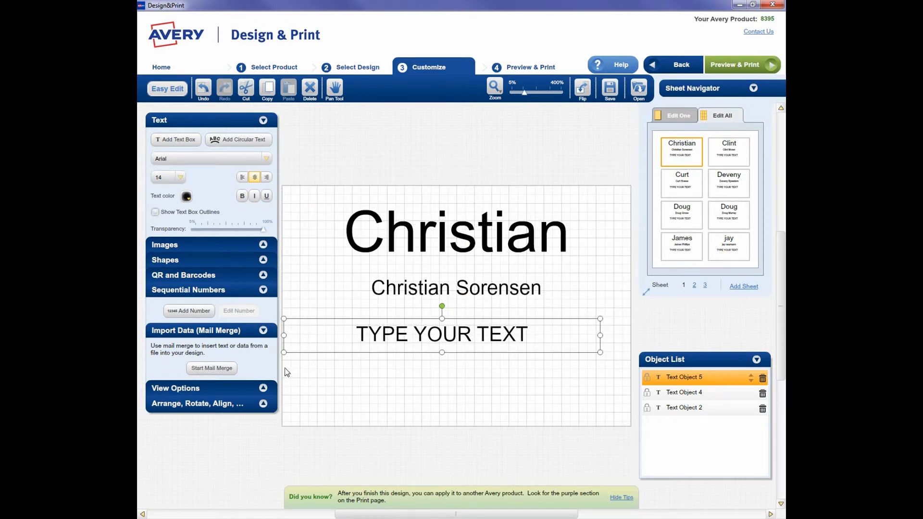
left_click(226, 367)
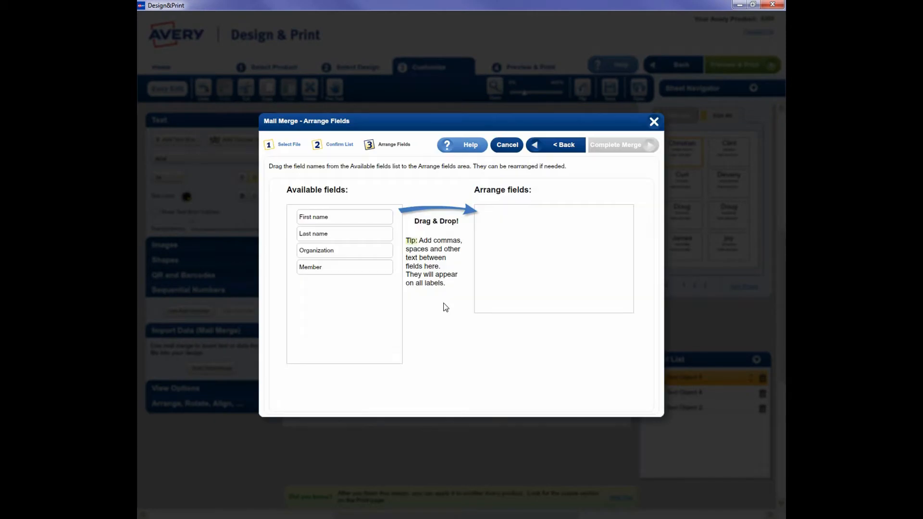
left_click_drag(356, 250, 511, 228)
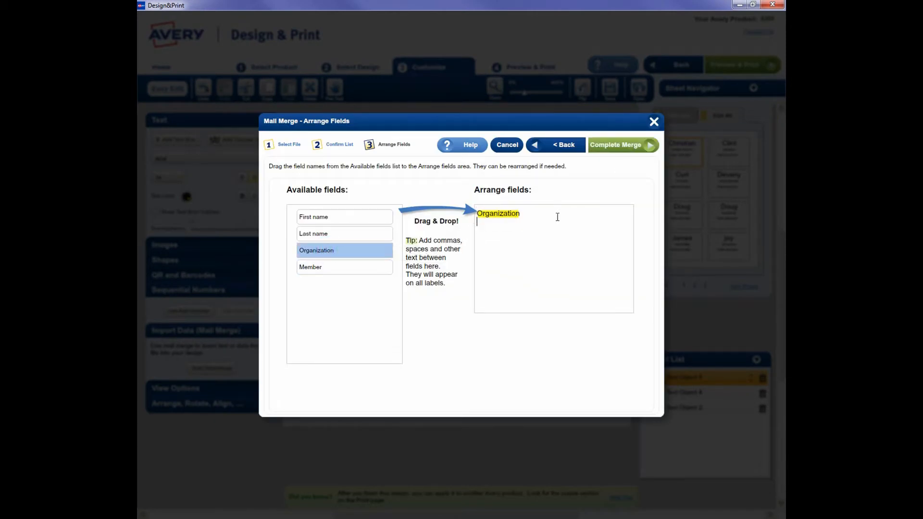
left_click(618, 144)
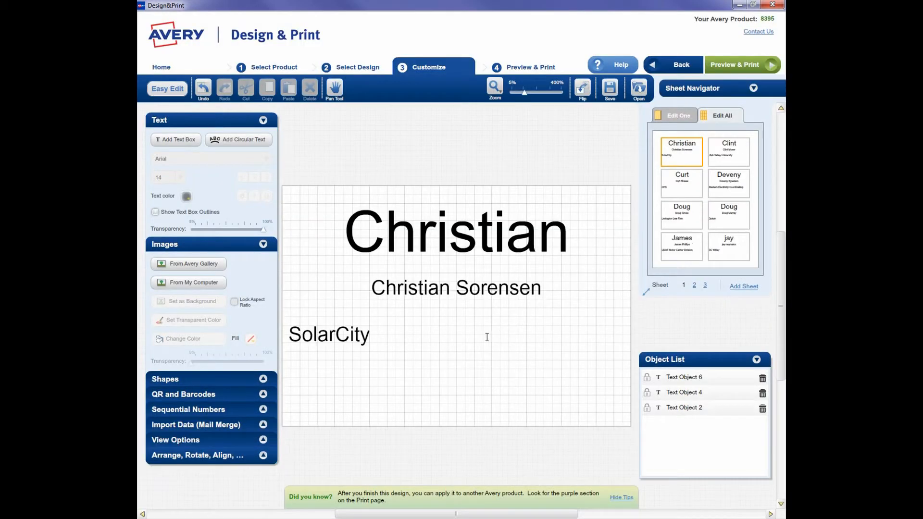
Step: Widen the organization text box to the full badge width and center its text
left_click(368, 331)
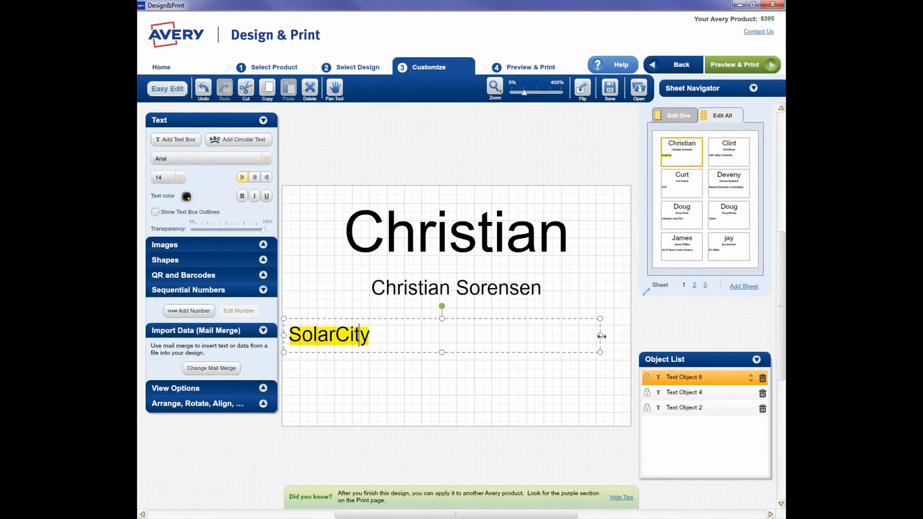
left_click_drag(601, 335, 631, 333)
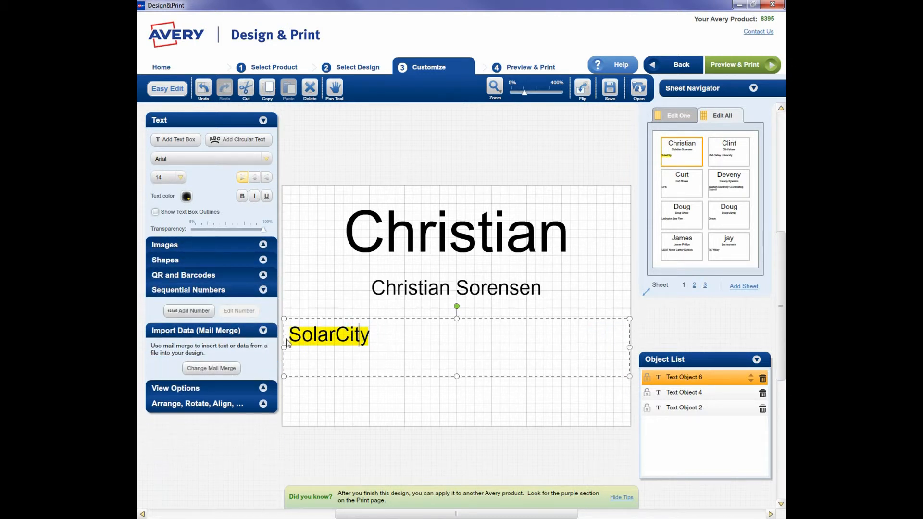
left_click_drag(284, 345, 284, 345)
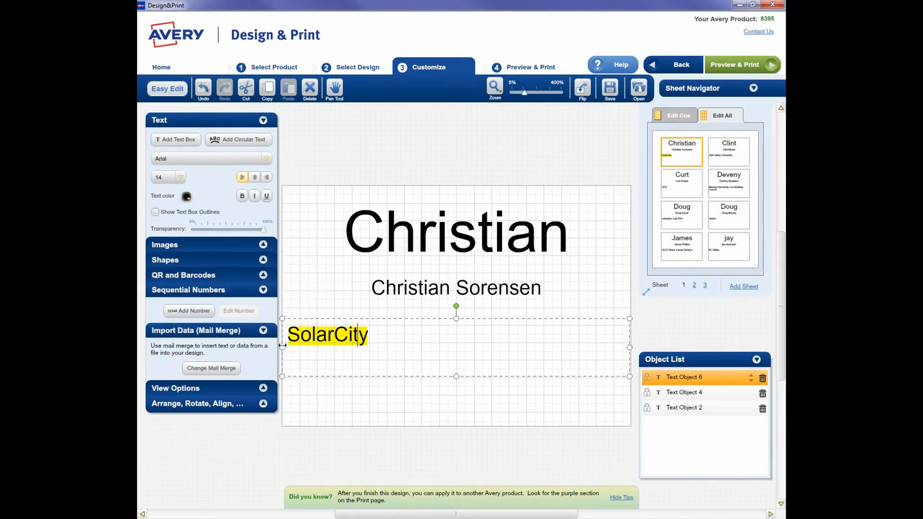
left_click(255, 178)
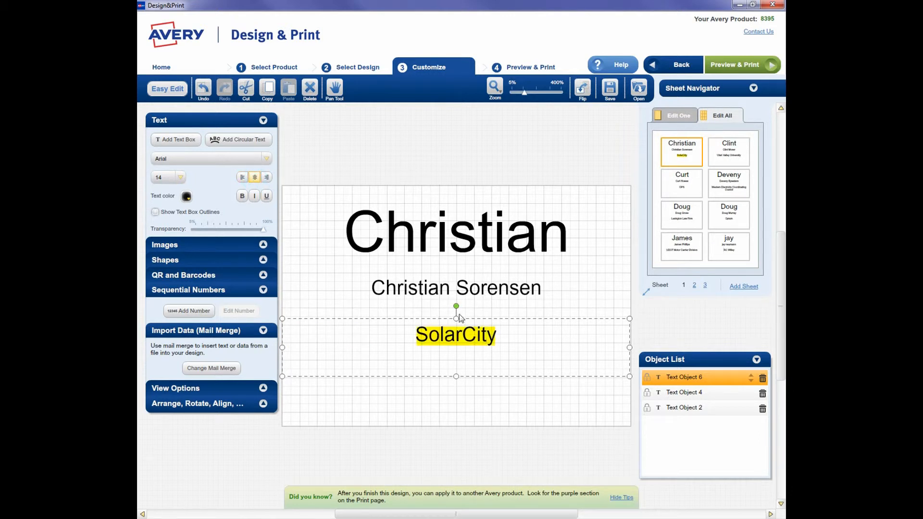
Step: Reduce the height of the organization text box and set its text to font size 12
left_click_drag(454, 375, 454, 358)
double_click(509, 341)
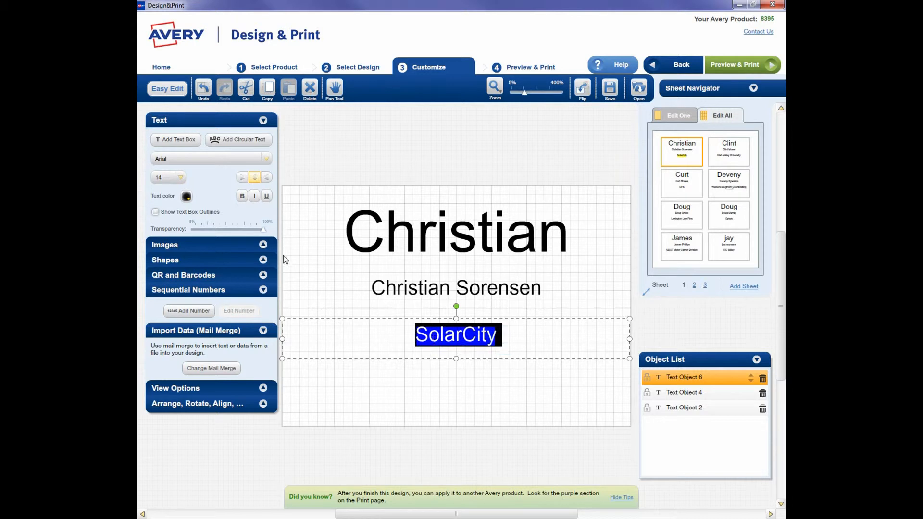
left_click(182, 178)
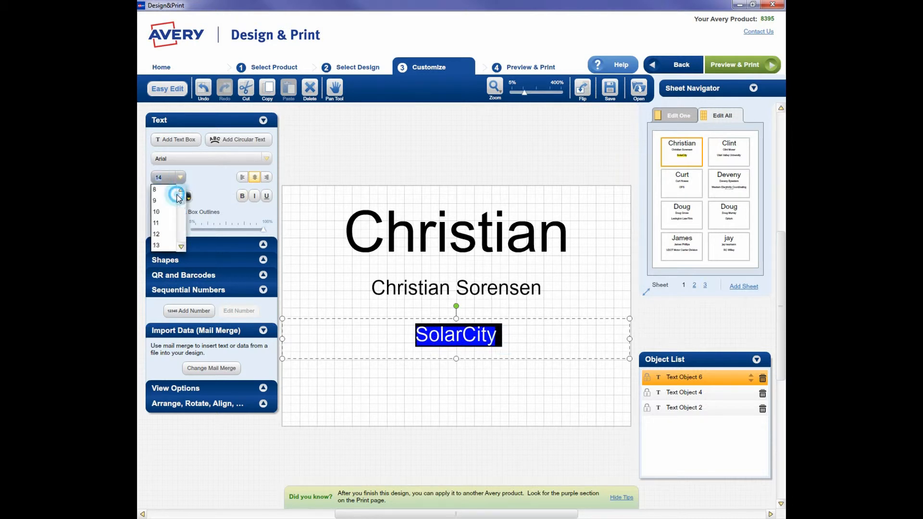
left_click(165, 235)
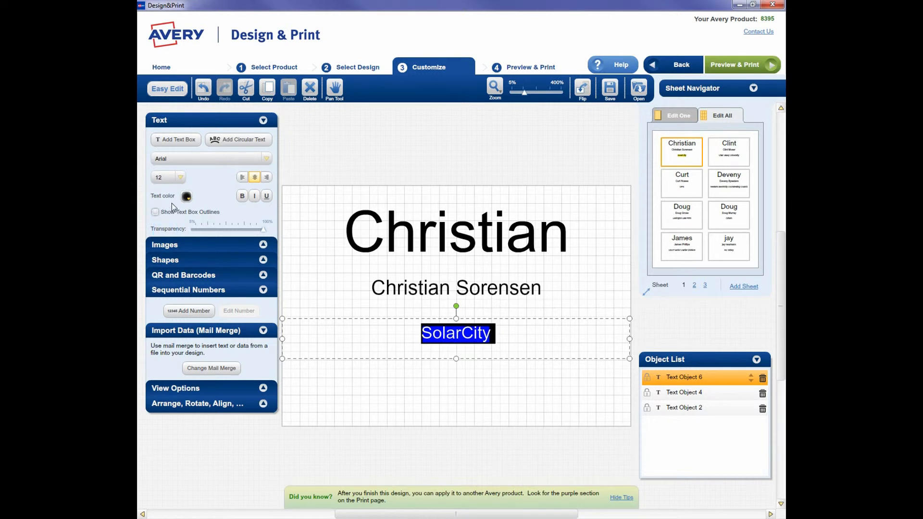
left_click(515, 403)
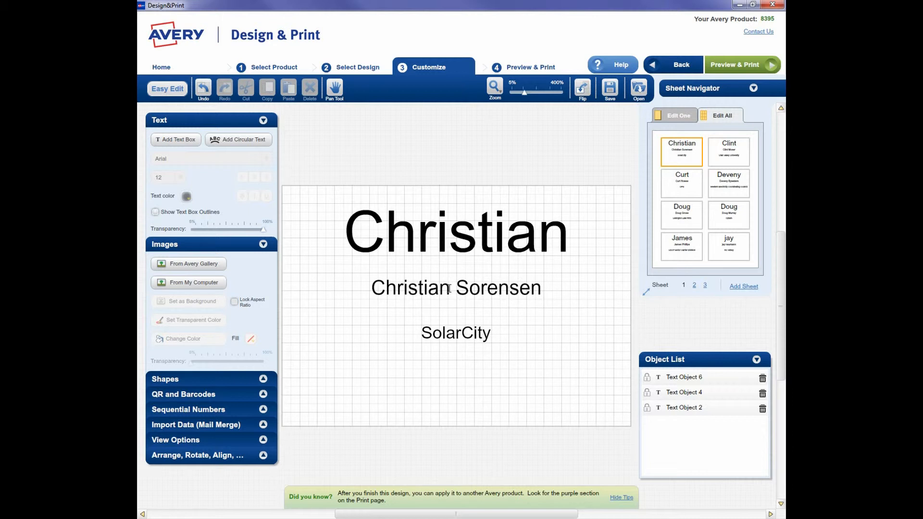
Step: Move the organization text box up slightly so it sits closer beneath the full name
left_click(447, 331)
left_click_drag(446, 319, 444, 313)
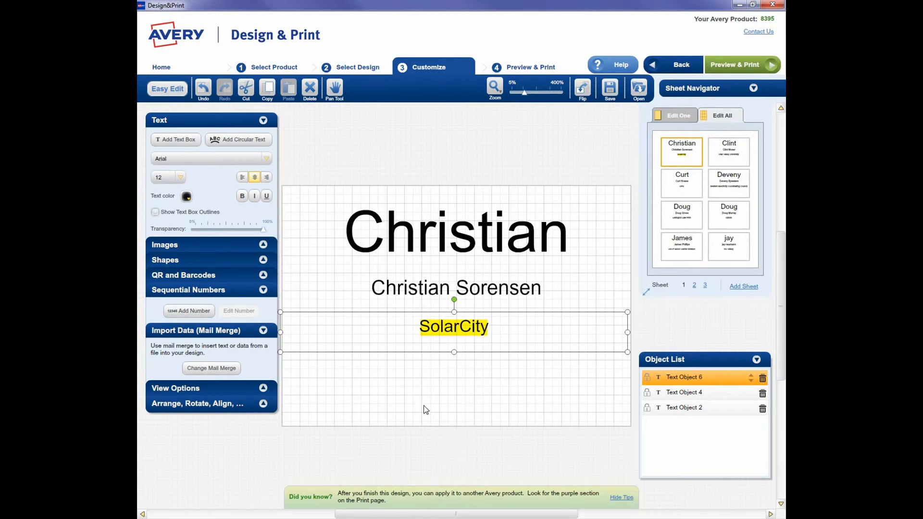
Step: Add a fourth text box at the badge's lower-left corner and merge the Member field into it
left_click(191, 142)
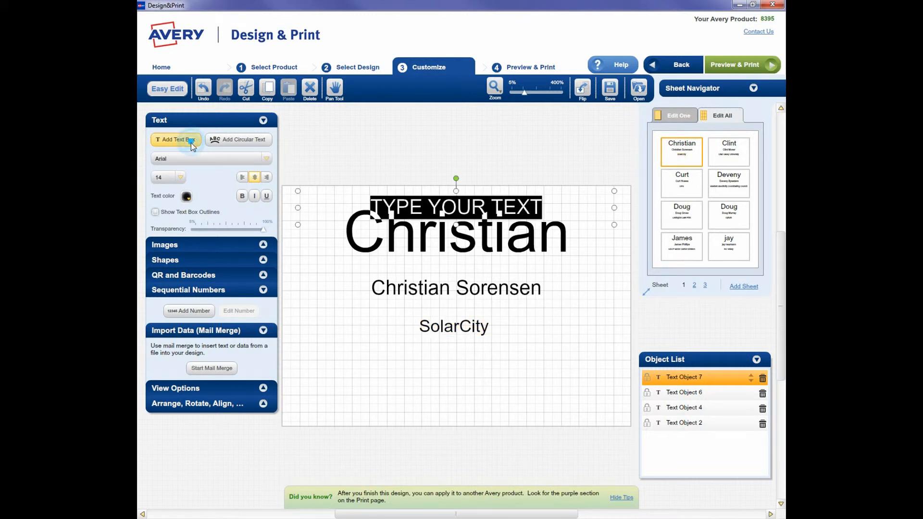
left_click_drag(314, 225, 298, 426)
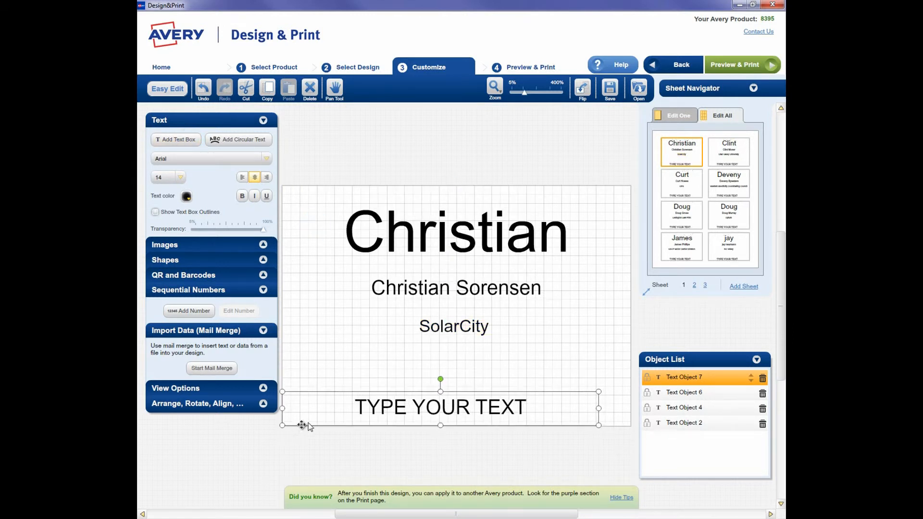
left_click(223, 369)
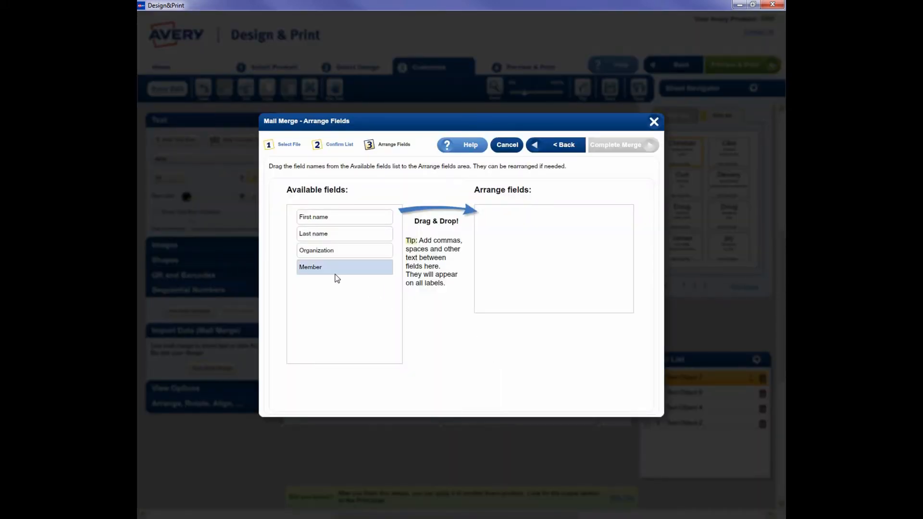
left_click_drag(335, 269, 528, 226)
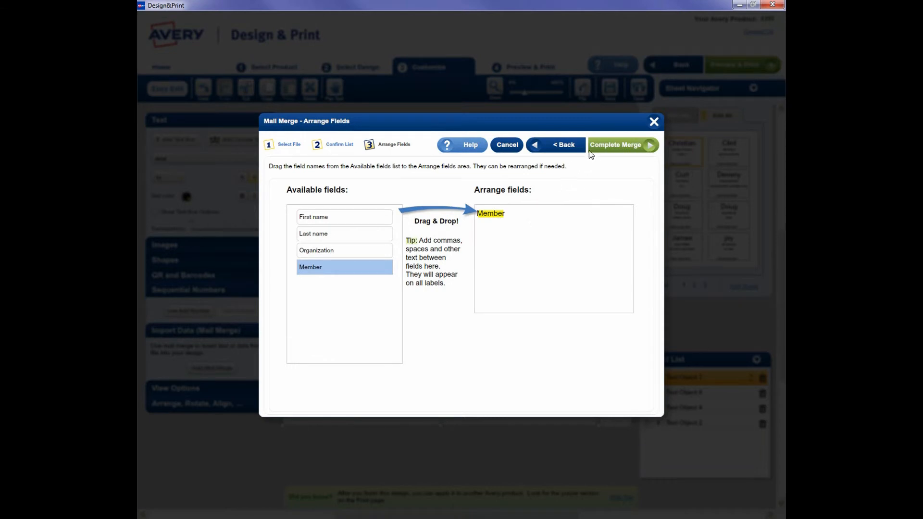
left_click(615, 146)
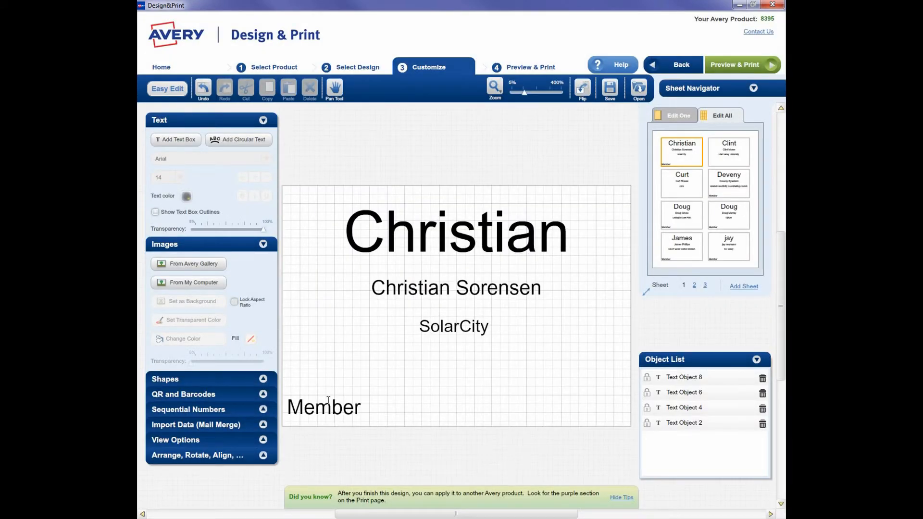
Step: Set the merged Member text to font size 8
left_click(329, 401)
left_click(334, 394)
left_click(335, 398)
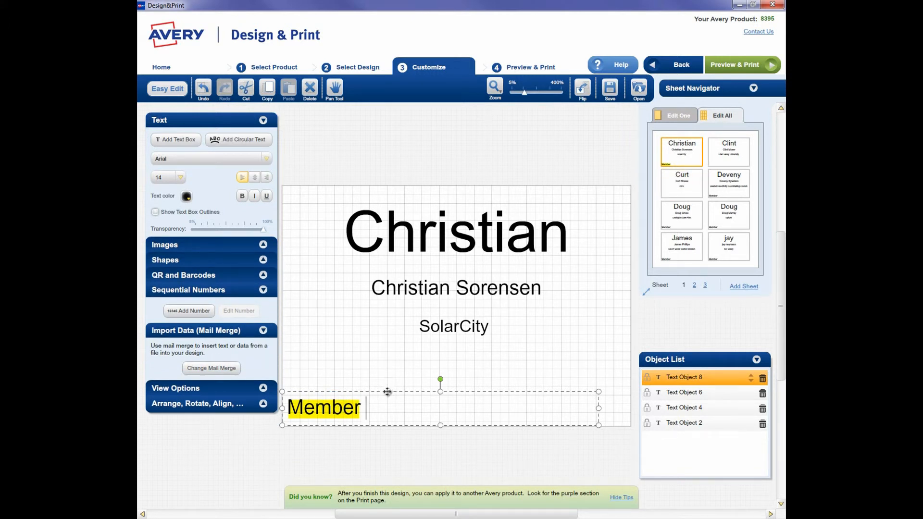
left_click(389, 392)
left_click(180, 177)
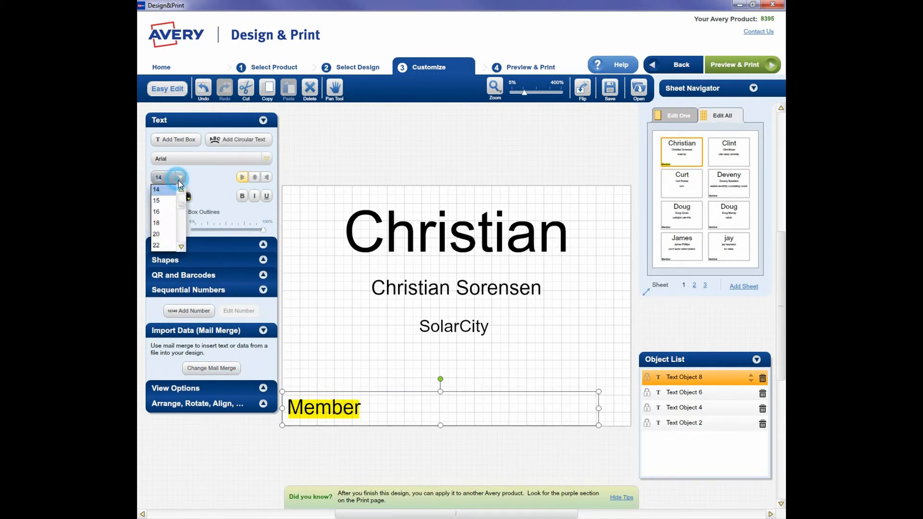
left_click(182, 191)
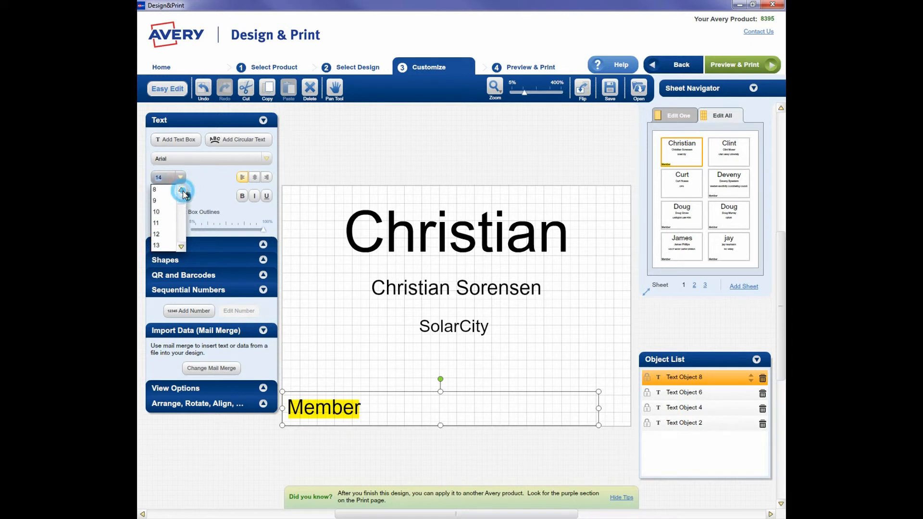
left_click(182, 191)
left_click(161, 189)
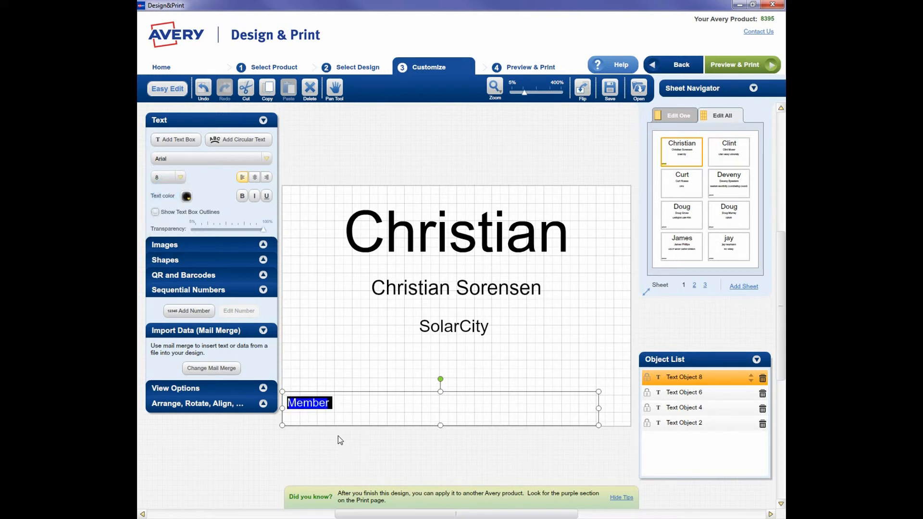
Step: Inset the Member text box slightly from the badge's left edge and shorten it to about a third of the badge width
left_click_drag(282, 408, 291, 408)
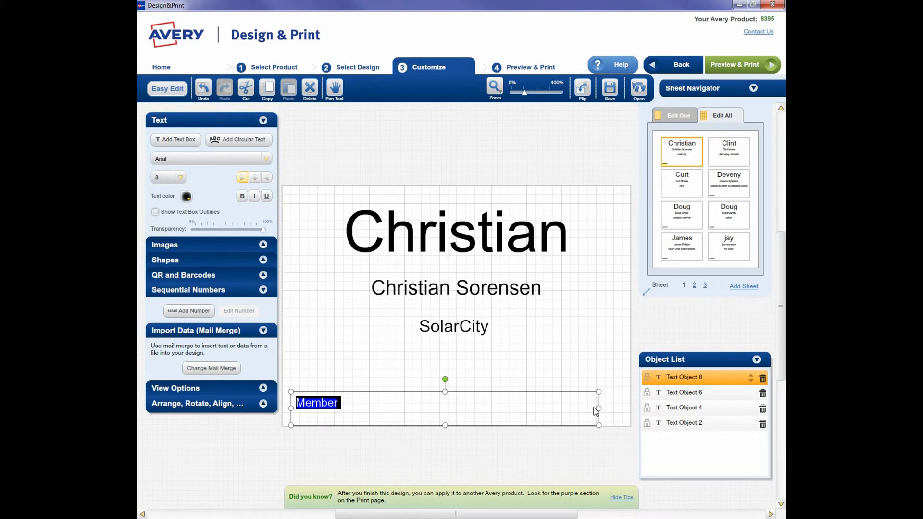
left_click_drag(596, 409, 406, 408)
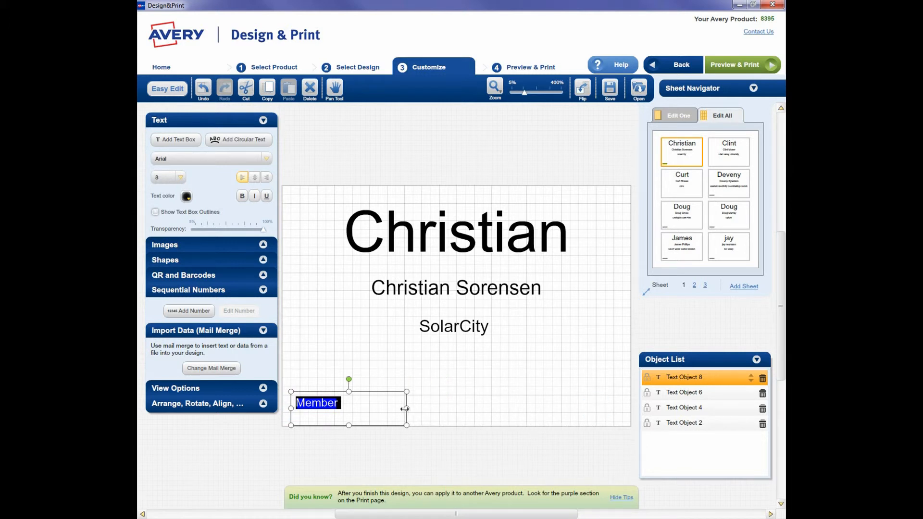
left_click(425, 447)
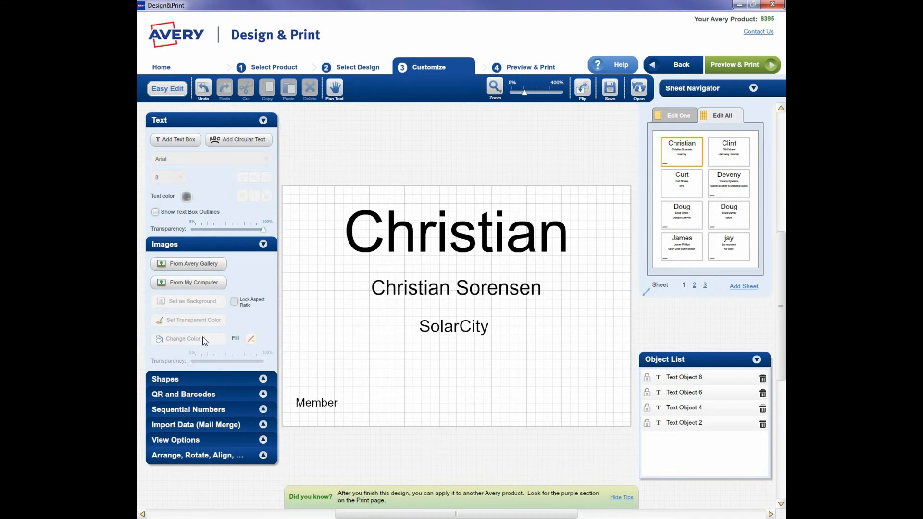
Step: Insert the logo Utah ATD Tall3.jpg from the ATD Stuff pictures folder and place it in the badge's lower-right corner
left_click(205, 284)
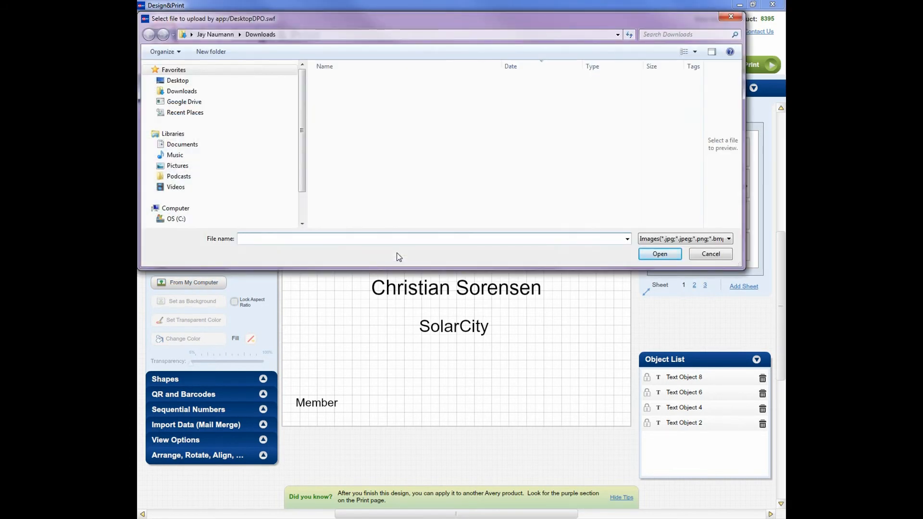
left_click(176, 165)
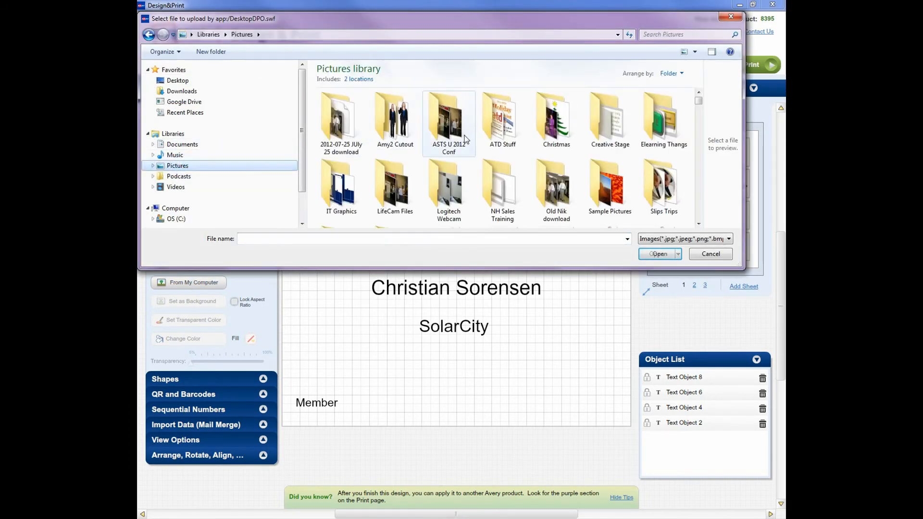
double_click(502, 121)
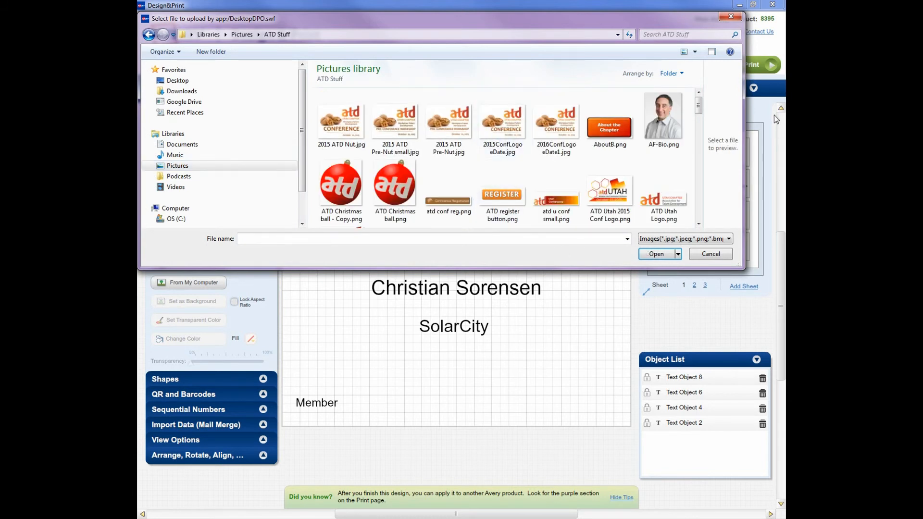
left_click_drag(698, 108, 699, 207)
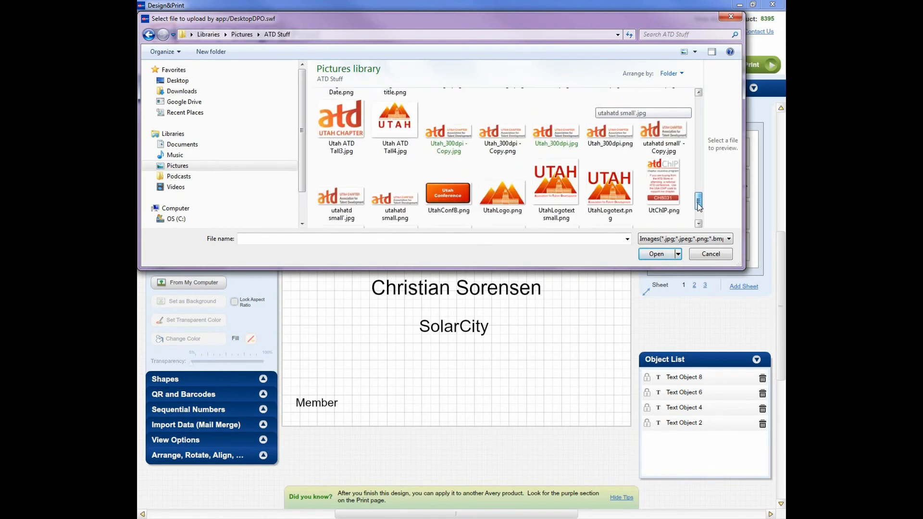
double_click(342, 122)
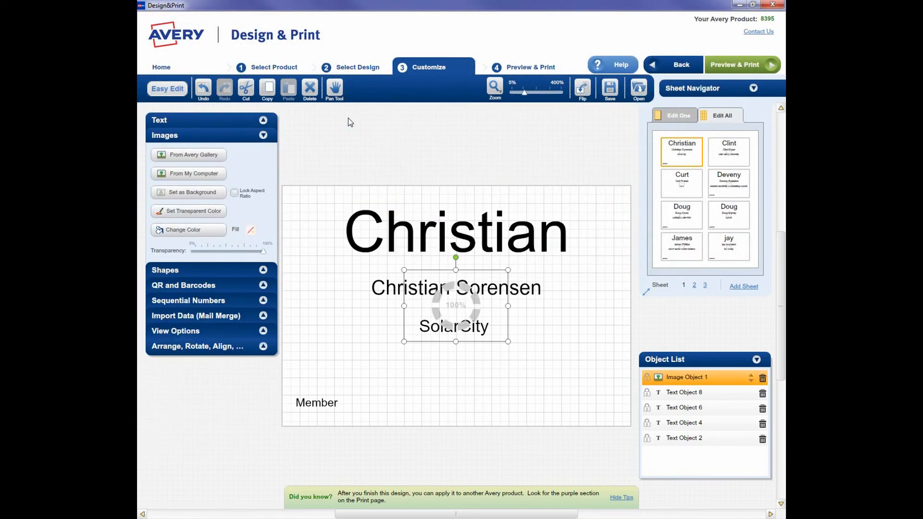
left_click_drag(458, 311, 579, 386)
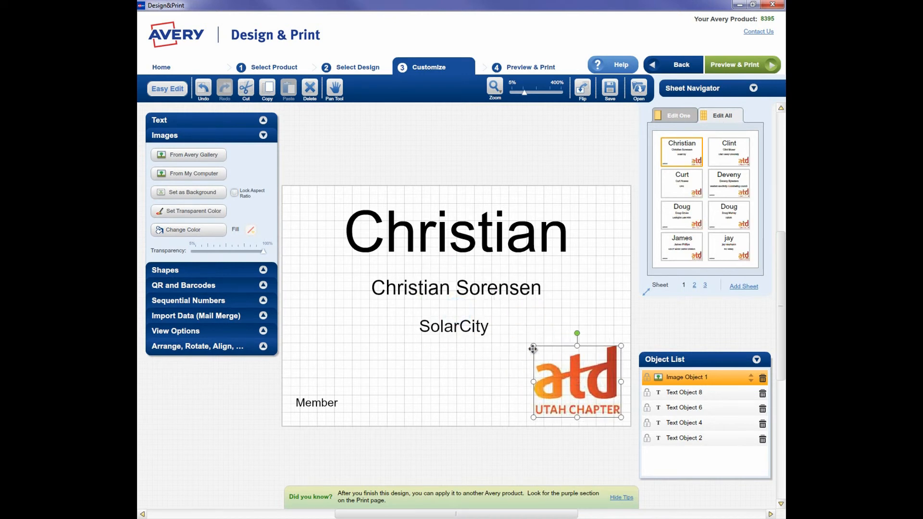
left_click_drag(548, 371, 543, 370)
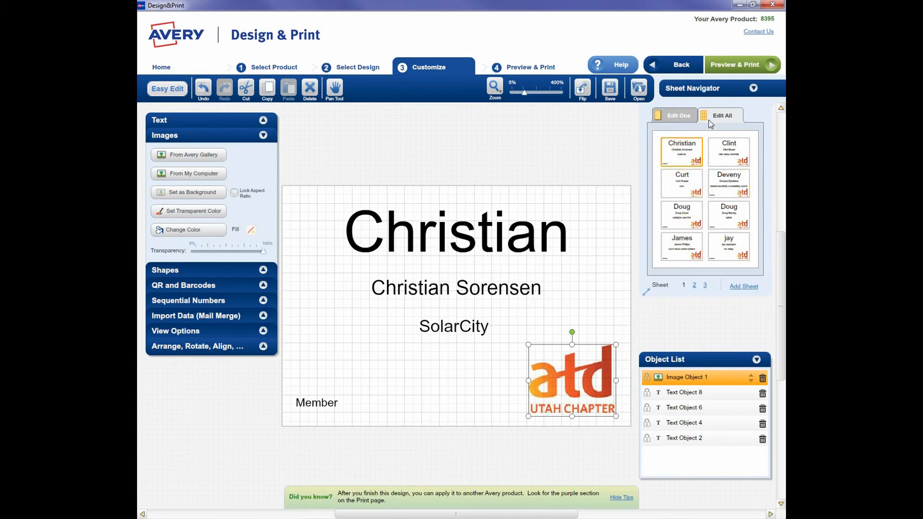
Step: Preview the merged badges on sheets 1, 2 and 3 to check their layout before printing
left_click(725, 67)
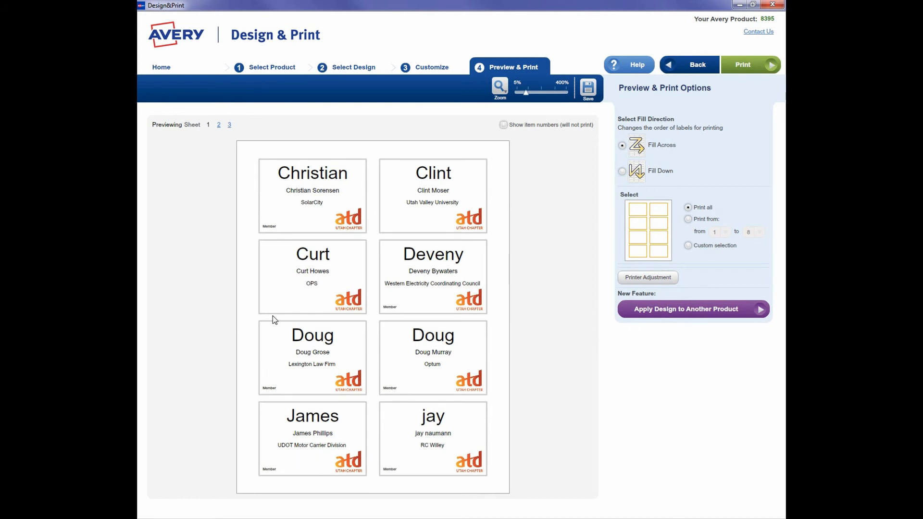
left_click(220, 126)
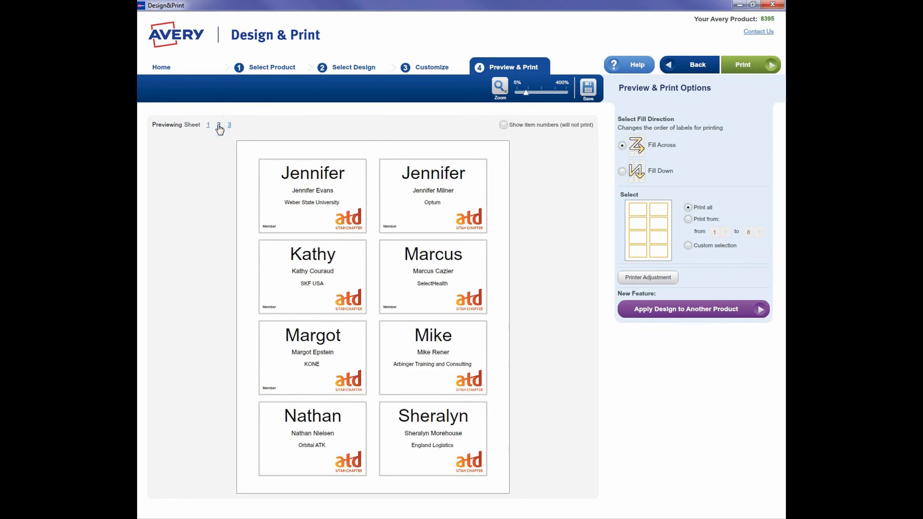
left_click(230, 126)
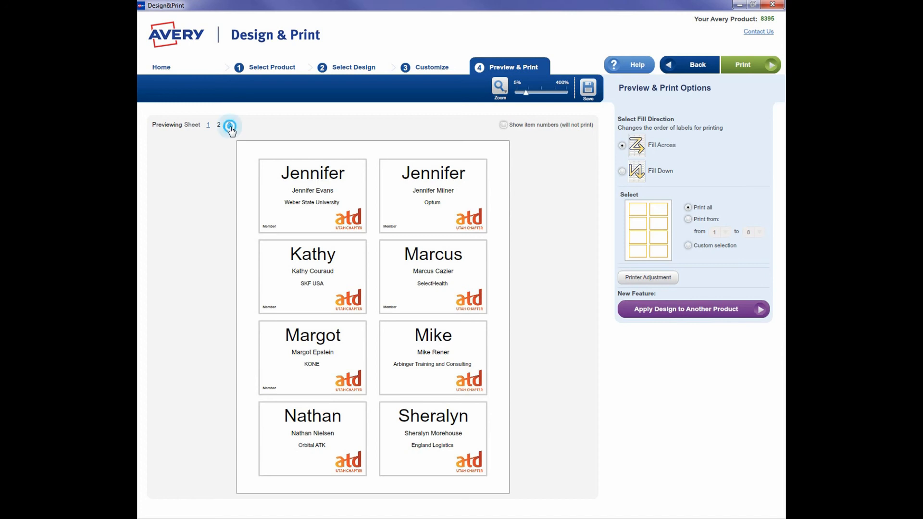